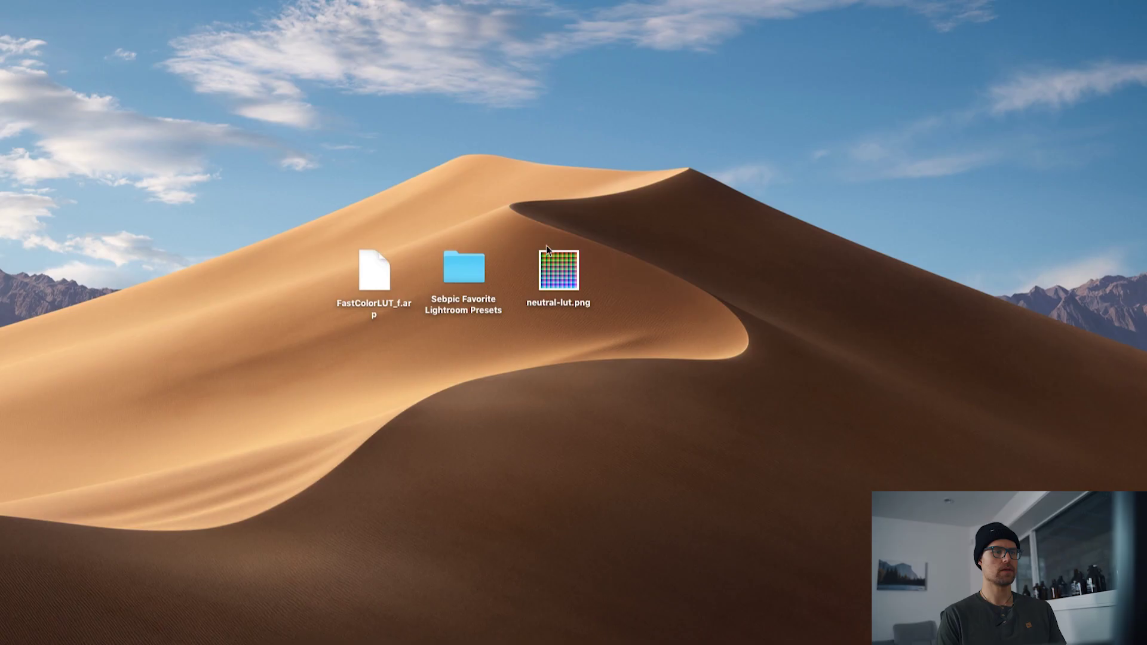
Step: Quick Look neutral-lut.png on the desktop, then open it in Adobe Photoshop CC 2019
{"action": "left_click", "coordinate": [561, 275]}
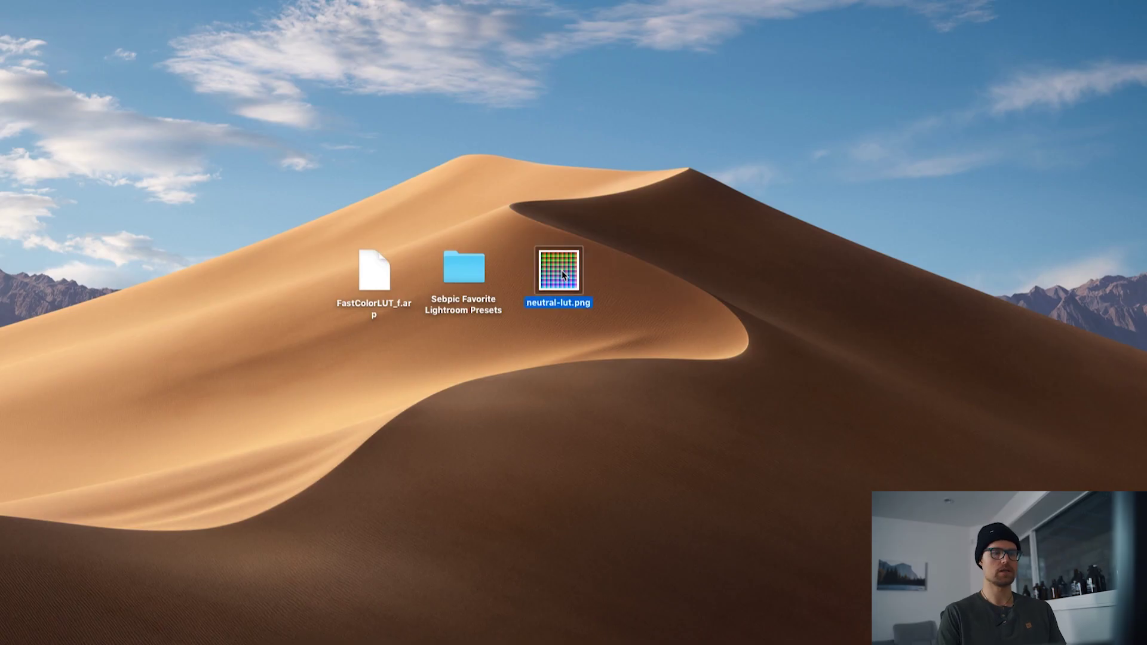
{"action": "key", "text": "space"}
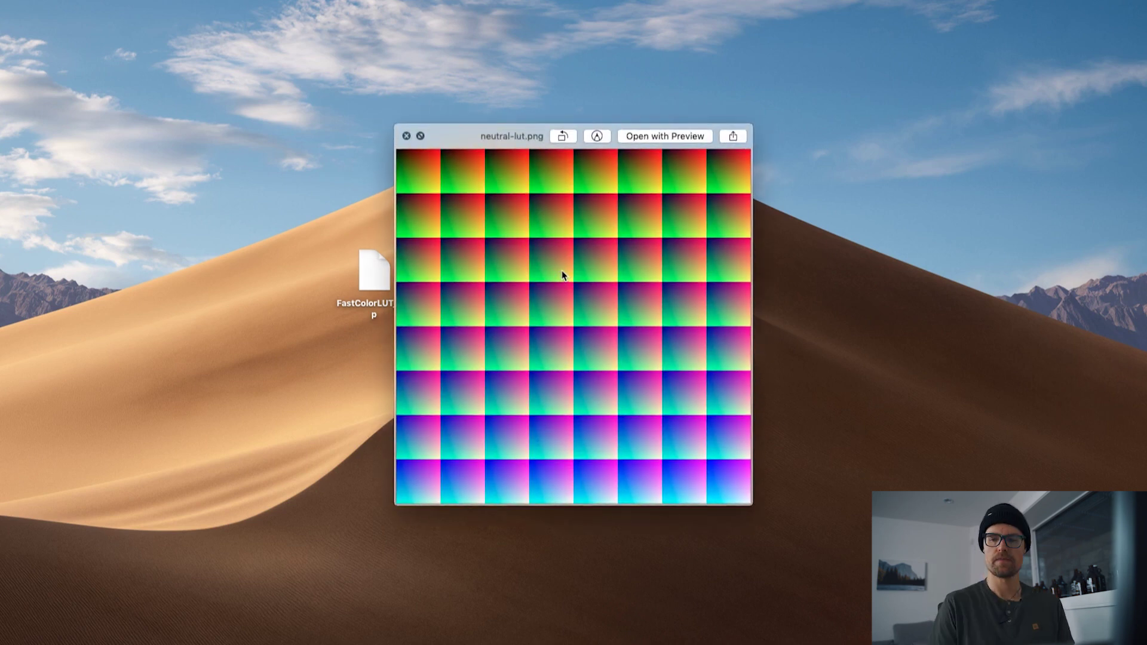
{"action": "key", "text": "space"}
{"action": "right_click", "coordinate": [563, 273]}
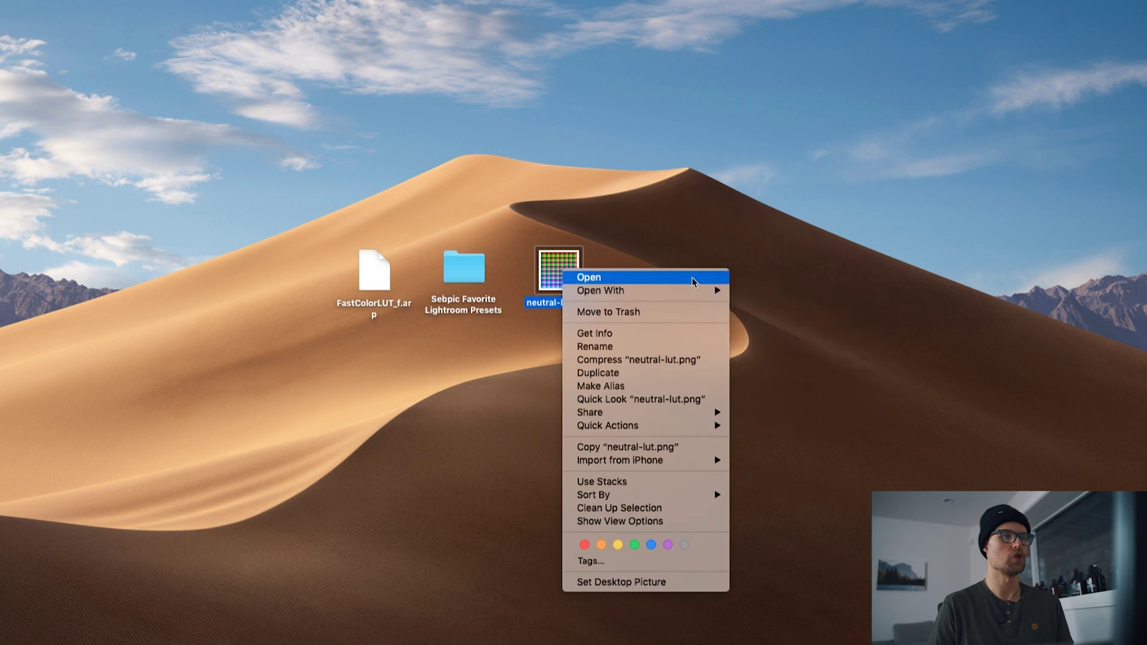
{"action": "mouse_move", "coordinate": [697, 291]}
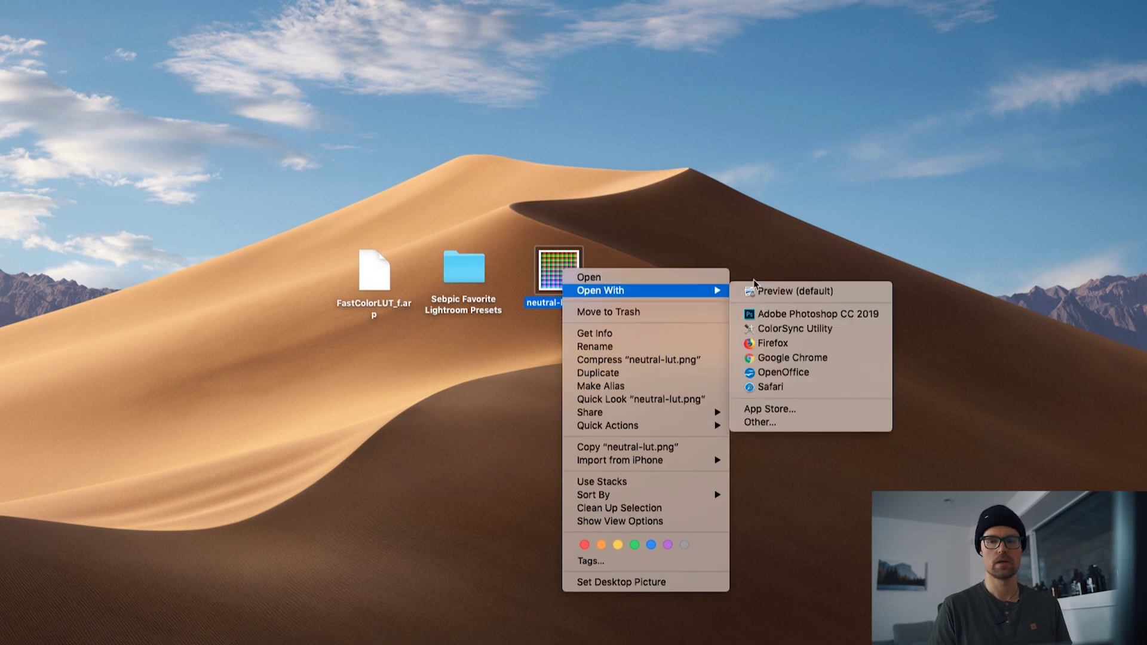
{"action": "left_click", "coordinate": [788, 314]}
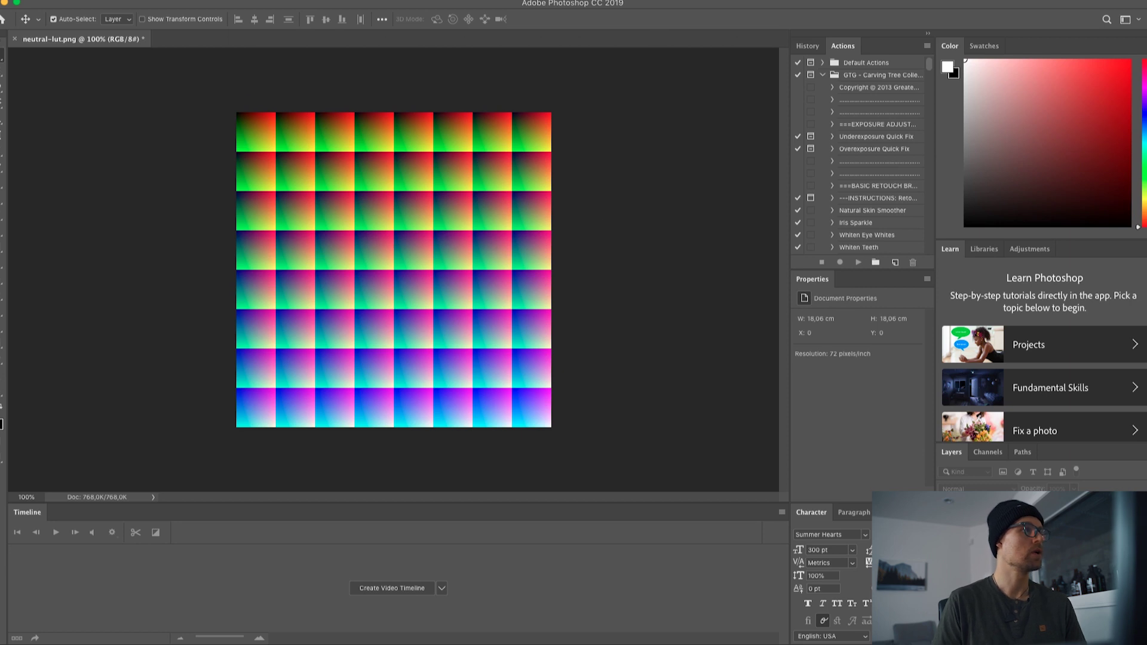
Step: Open the Camera Raw Filter on the LUT image and show its Presets list
{"action": "left_click", "coordinate": [249, 0]}
{"action": "mouse_move", "coordinate": [286, 0]}
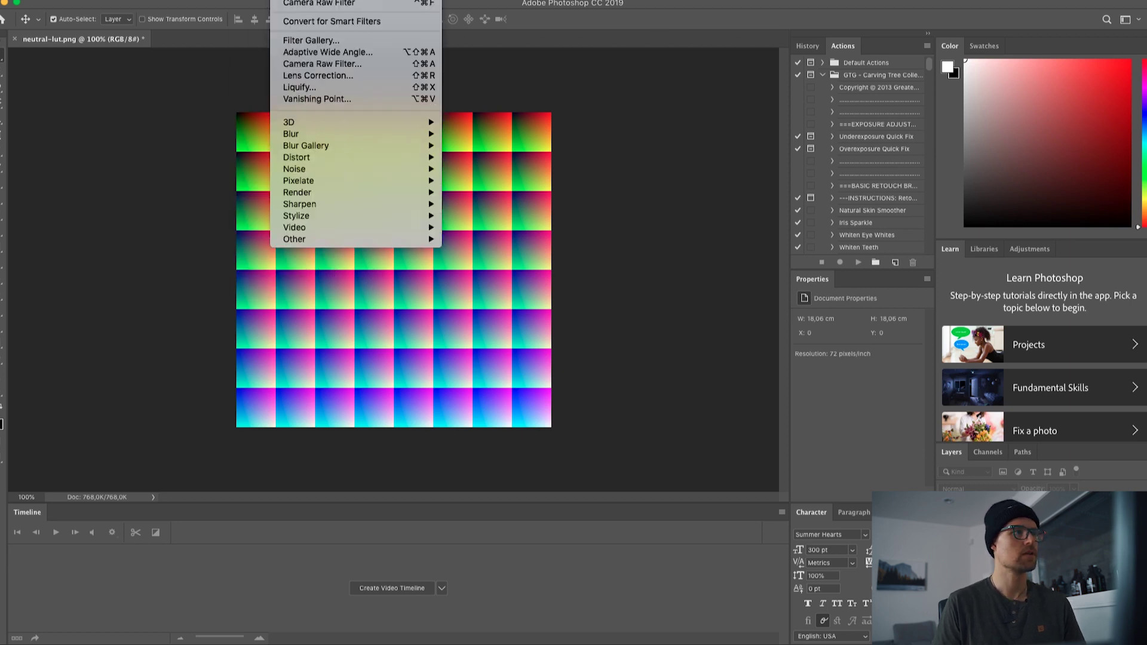
{"action": "left_click", "coordinate": [312, 69]}
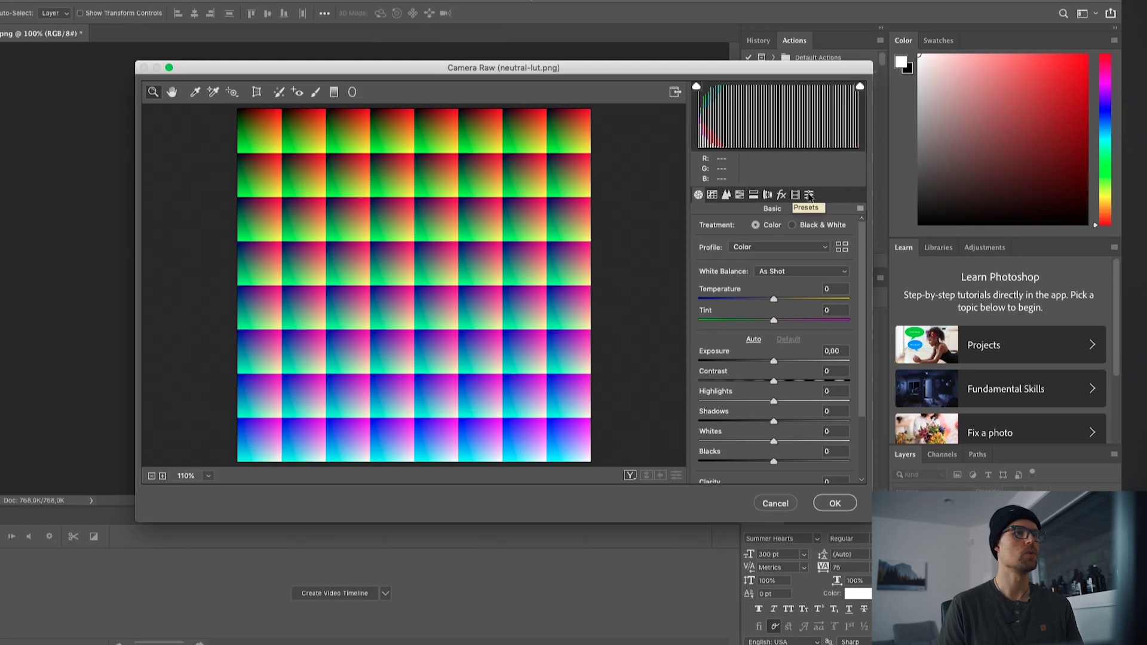
{"action": "left_click", "coordinate": [808, 196]}
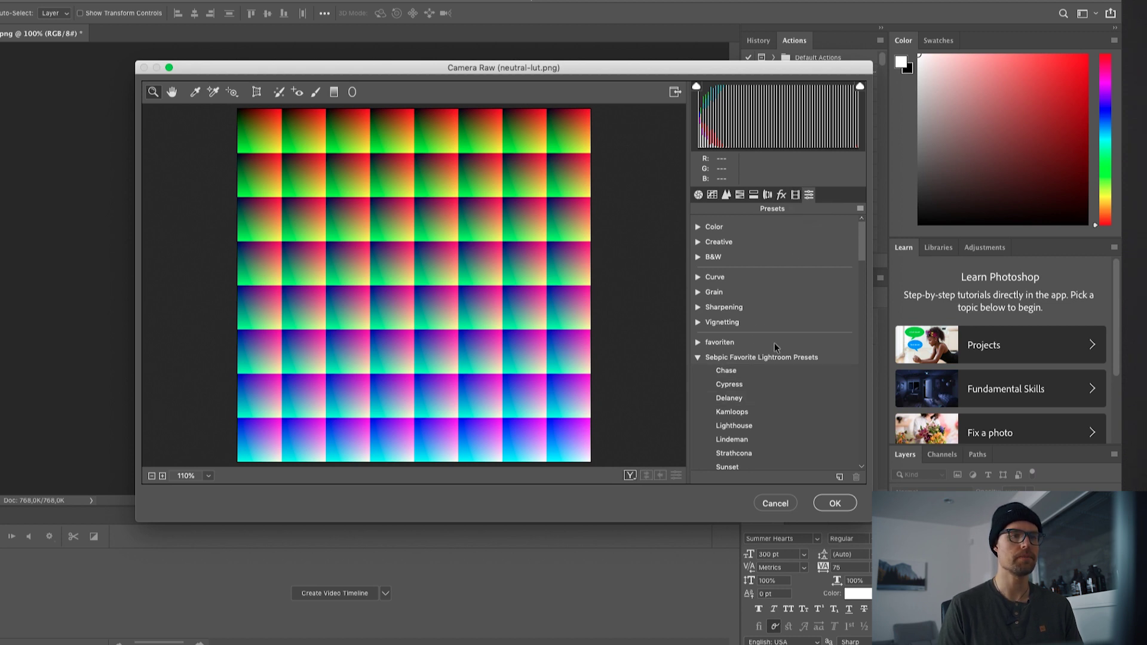
Step: Try the Van Island and Whytecliff presets, then apply and commit Tofino
{"action": "scroll", "coordinate": [747, 399], "scroll_direction": "down", "scroll_amount": 4}
{"action": "left_click", "coordinate": [747, 395]}
{"action": "scroll", "coordinate": [747, 399], "scroll_direction": "down", "scroll_amount": 1}
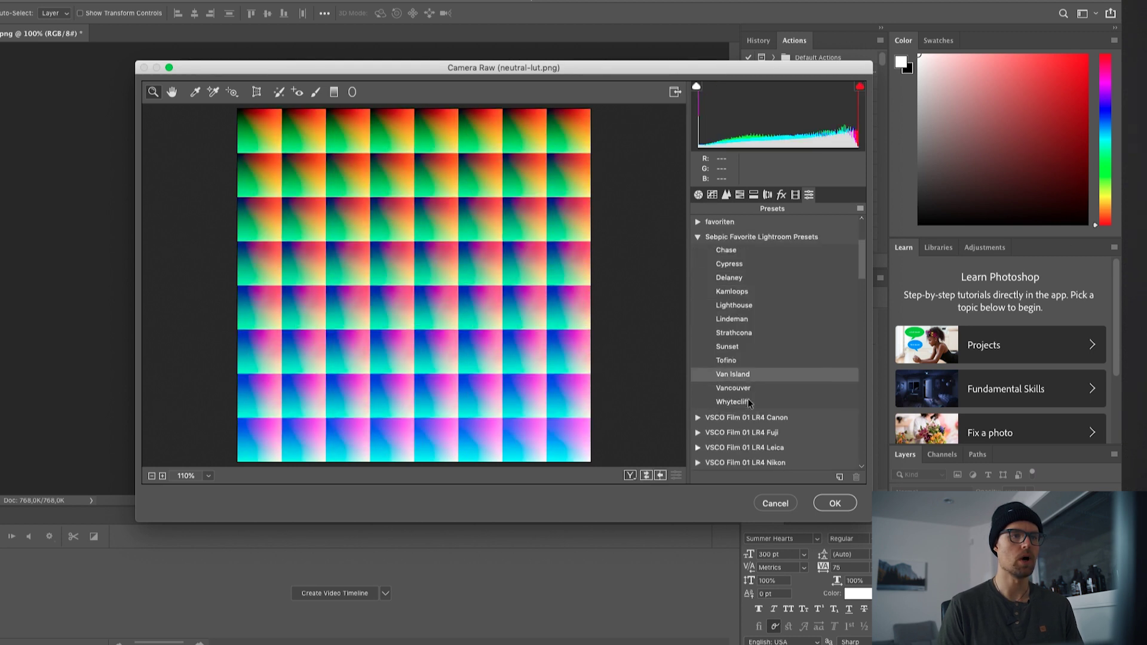
{"action": "left_click", "coordinate": [748, 399]}
{"action": "left_click", "coordinate": [730, 360]}
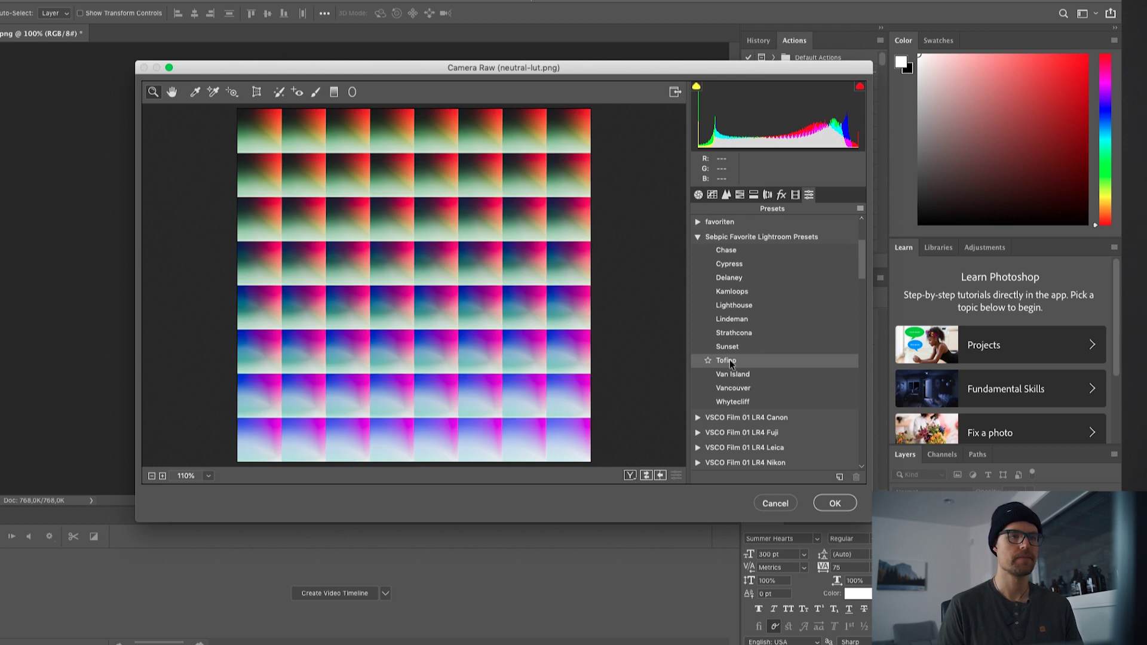
{"action": "left_click", "coordinate": [837, 507]}
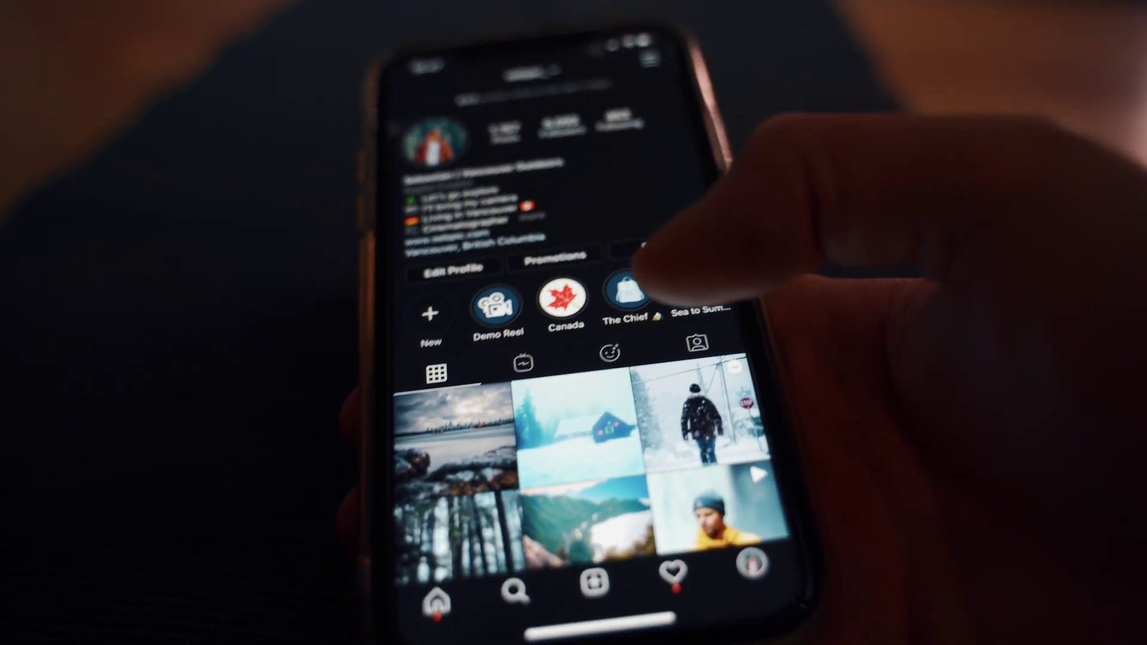
Step: Bring up Photoshop's File menu for the Tofino-graded LUT image
{"action": "left_click", "coordinate": [523, 363]}
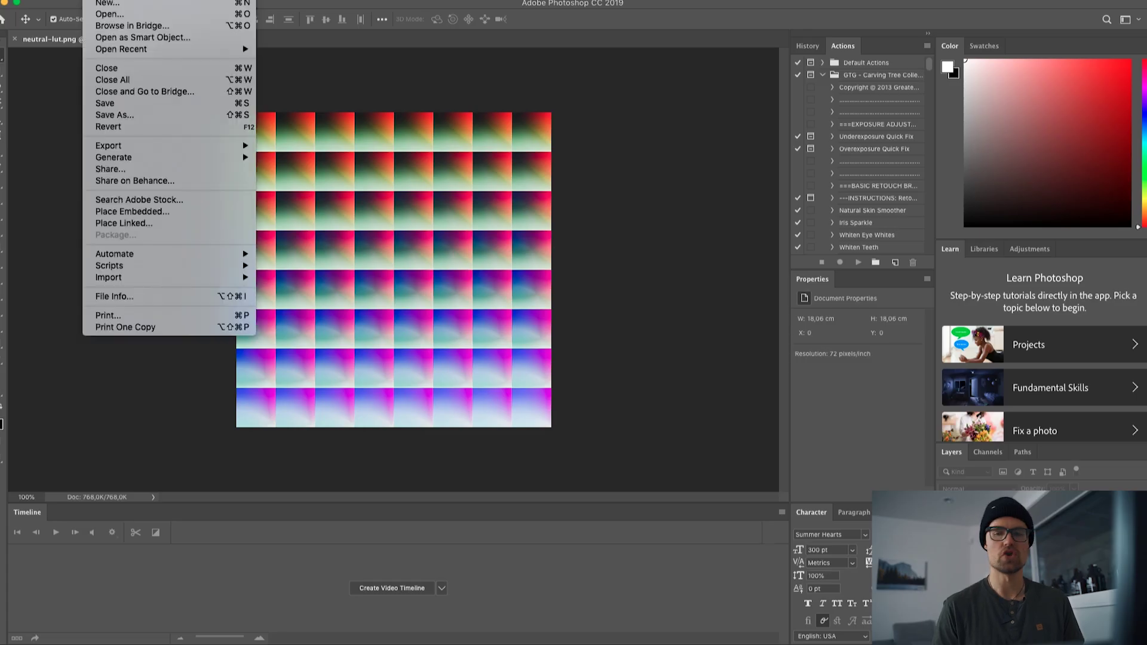
Step: Quick Export the graded LUT as PNG named 'instagram filter tofino' on the Desktop
{"action": "mouse_move", "coordinate": [227, 146]}
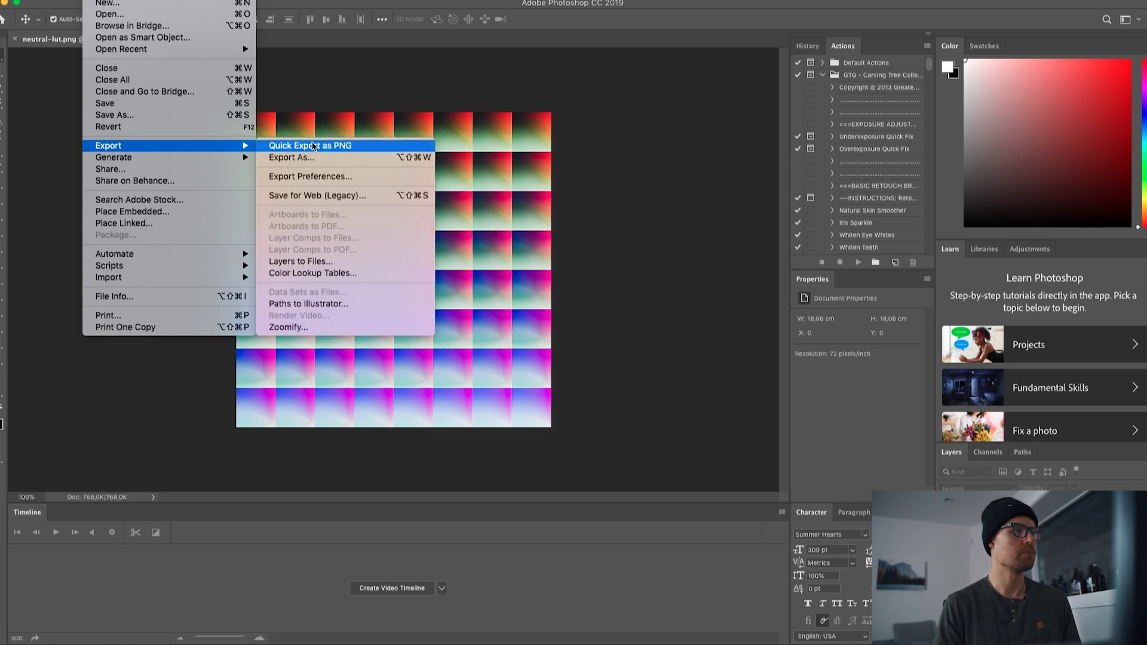
{"action": "left_click", "coordinate": [313, 146]}
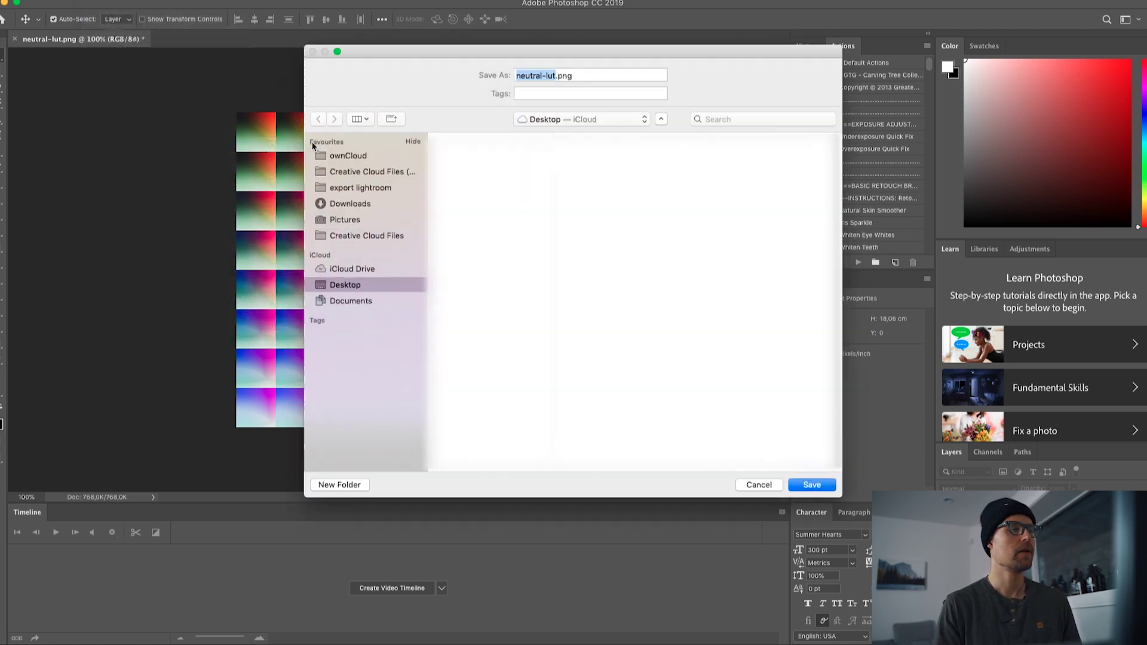
{"action": "left_click", "coordinate": [556, 76]}
{"action": "left_click_drag", "start_coordinate": [556, 76], "coordinate": [501, 69]}
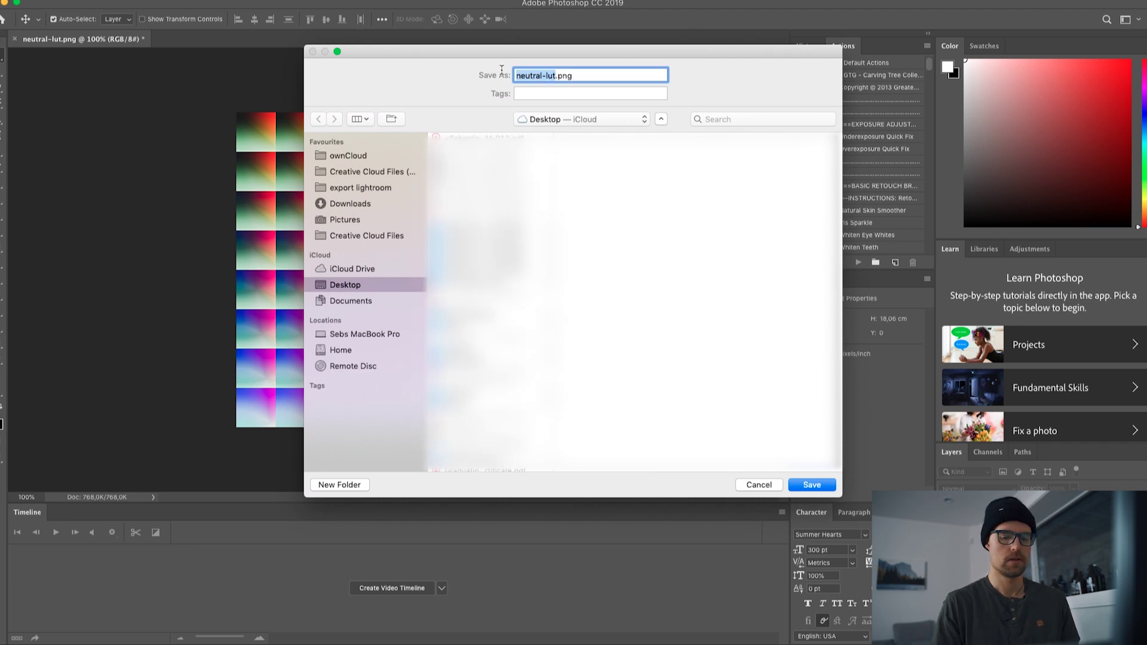
{"action": "type", "text": "instagram"}
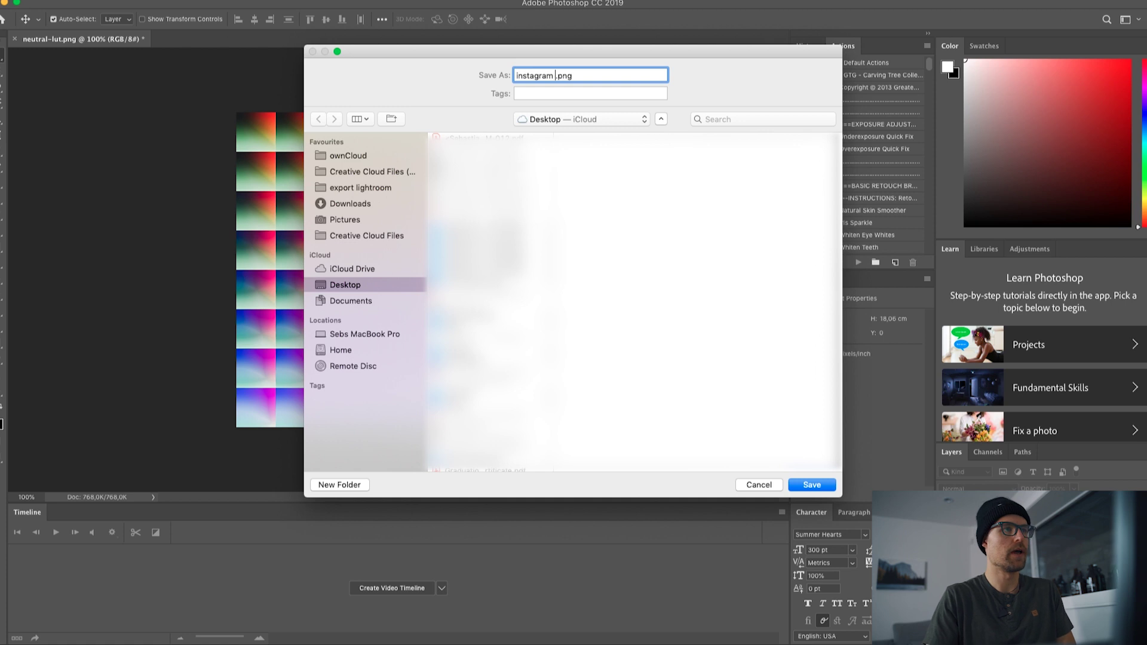
{"action": "type", "text": " filter t"}
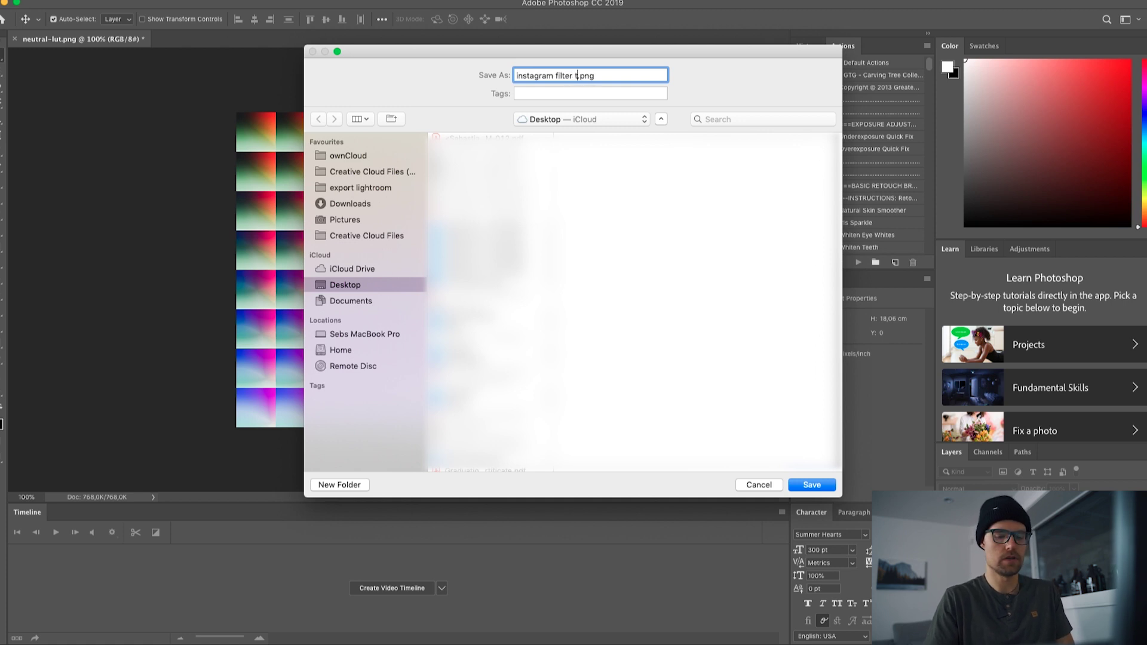
{"action": "type", "text": "ofind"}
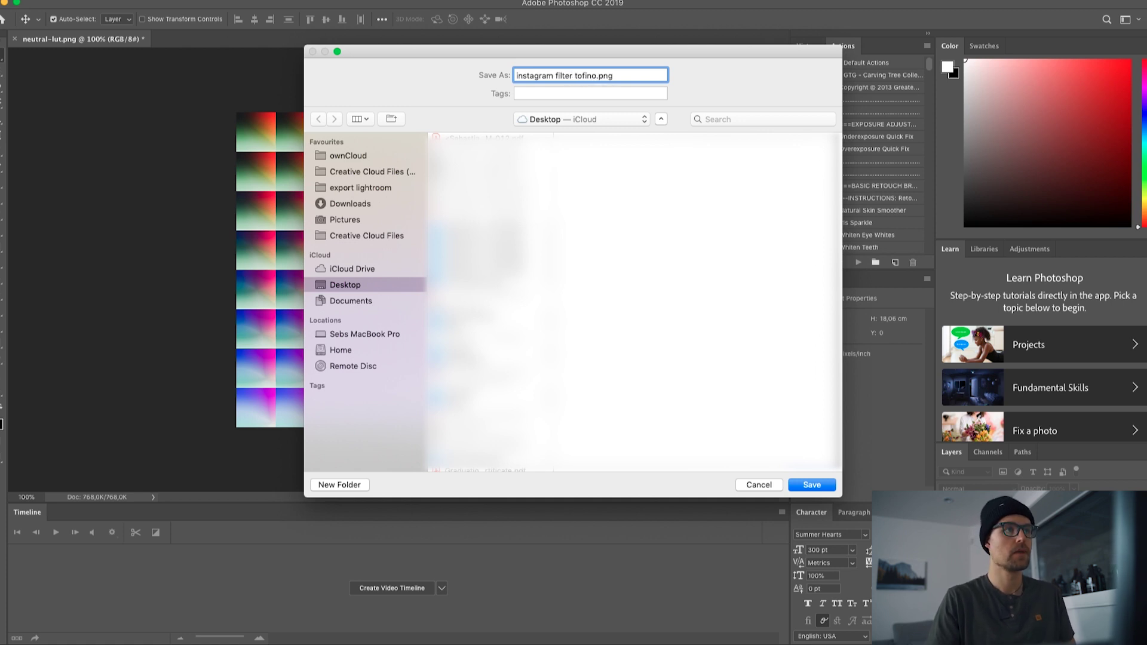
{"action": "left_click", "coordinate": [822, 489]}
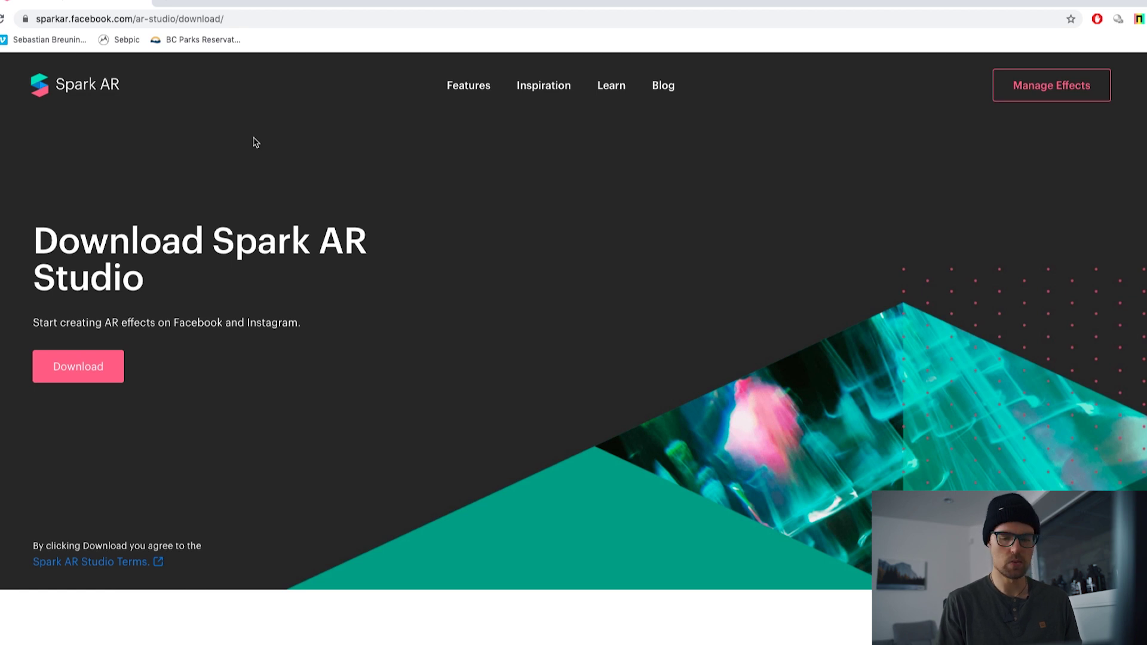
Step: Start the Spark AR Studio download from its sparkar.facebook.com download page
{"action": "left_click", "coordinate": [92, 335]}
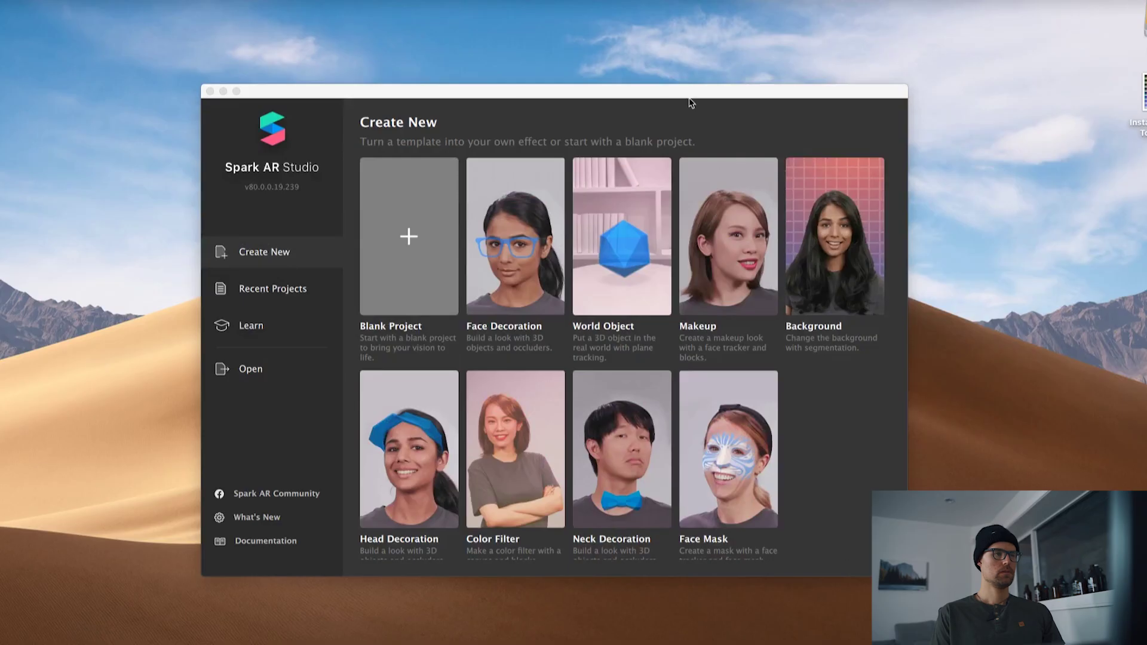
Step: Start a new blank project and set the preview device to iPhone X
{"action": "left_click_drag", "start_coordinate": [642, 91], "coordinate": [635, 70]}
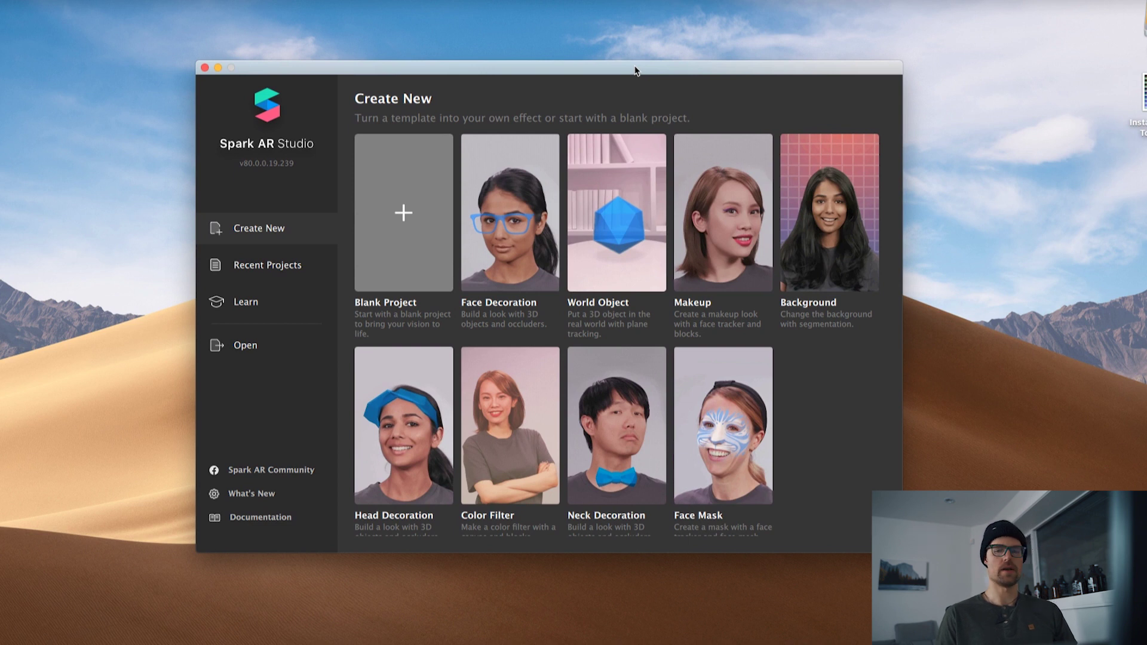
{"action": "left_click", "coordinate": [402, 218]}
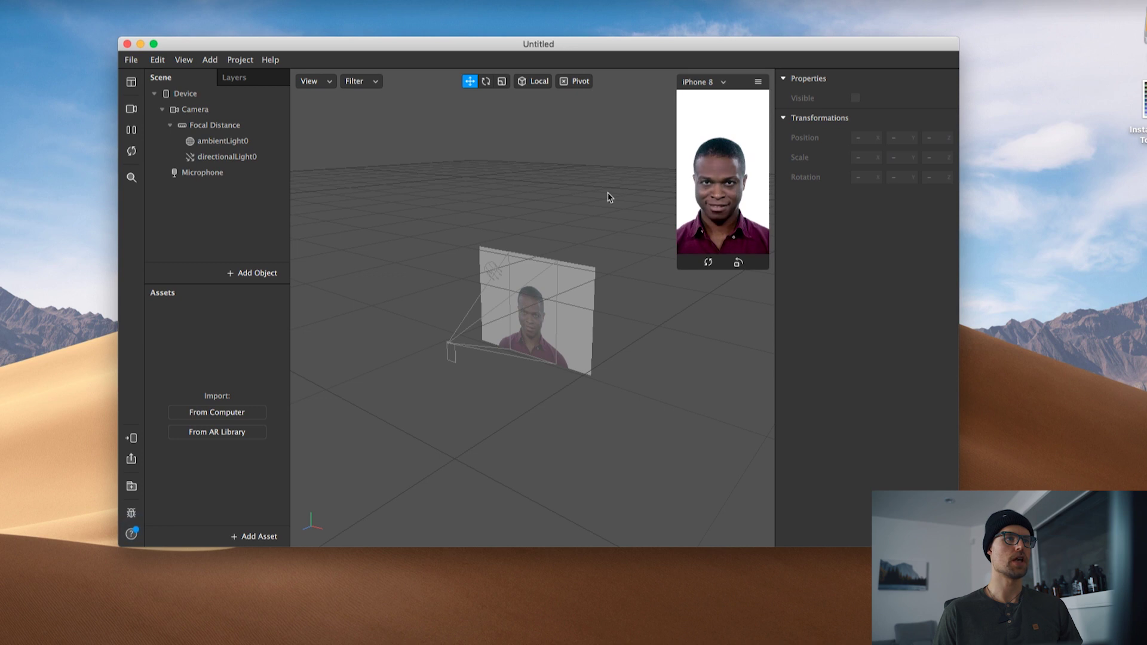
{"action": "left_click", "coordinate": [722, 83]}
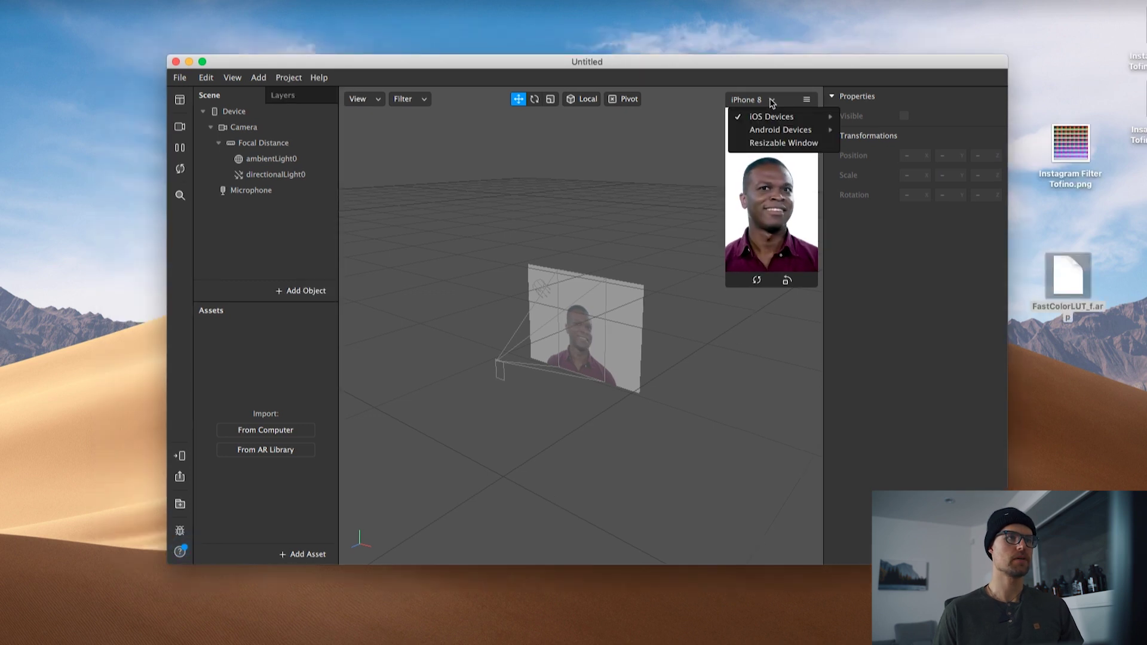
{"action": "mouse_move", "coordinate": [795, 116]}
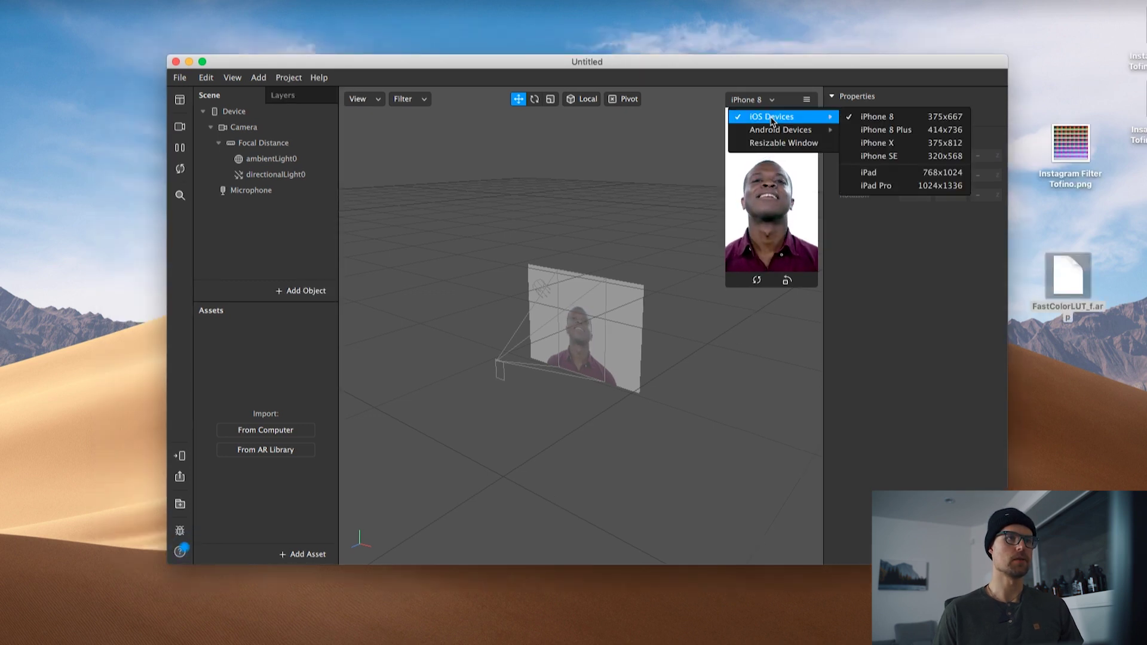
{"action": "left_click", "coordinate": [890, 143]}
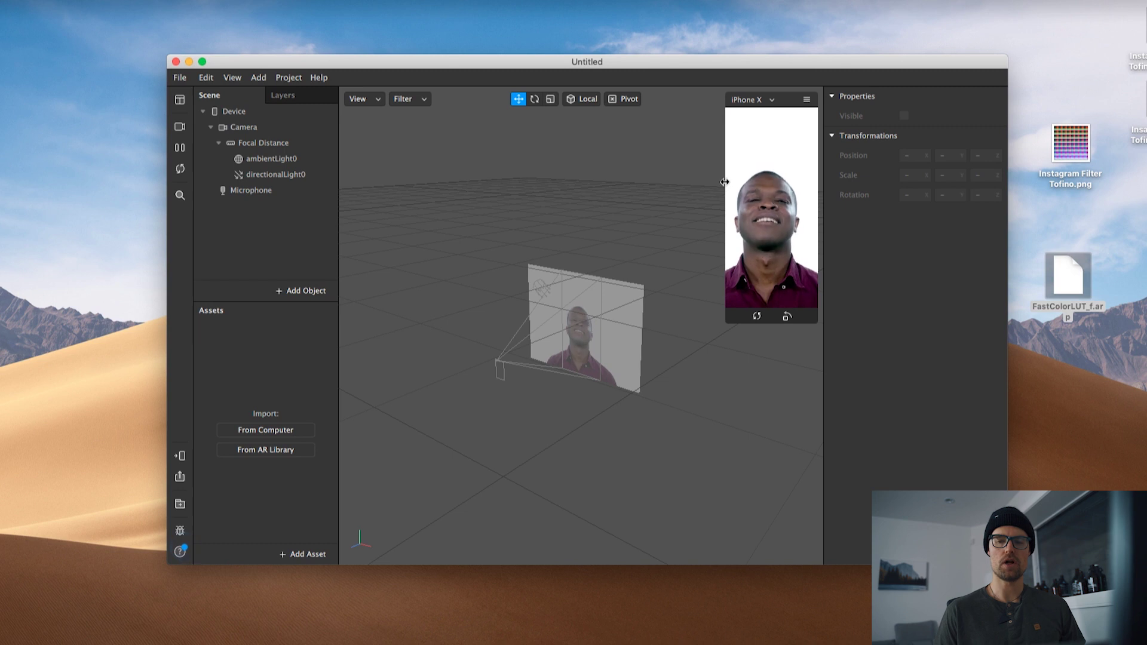
Step: Insert a Canvas object into the scene
{"action": "left_click", "coordinate": [292, 295]}
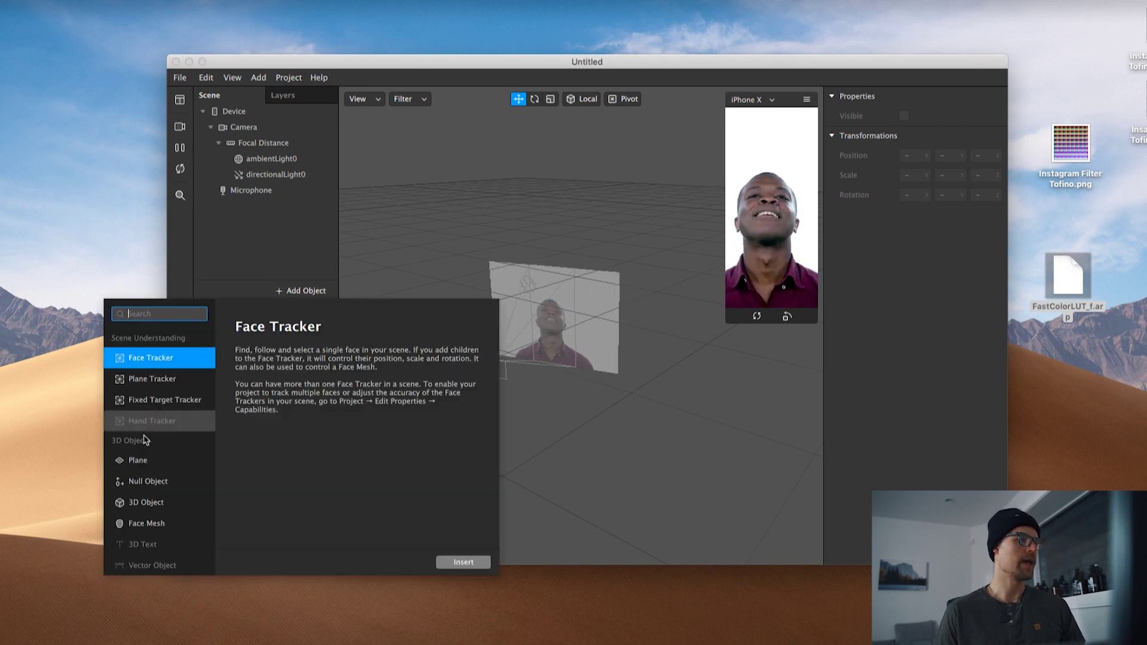
{"action": "scroll", "coordinate": [126, 449], "scroll_direction": "down", "scroll_amount": 5}
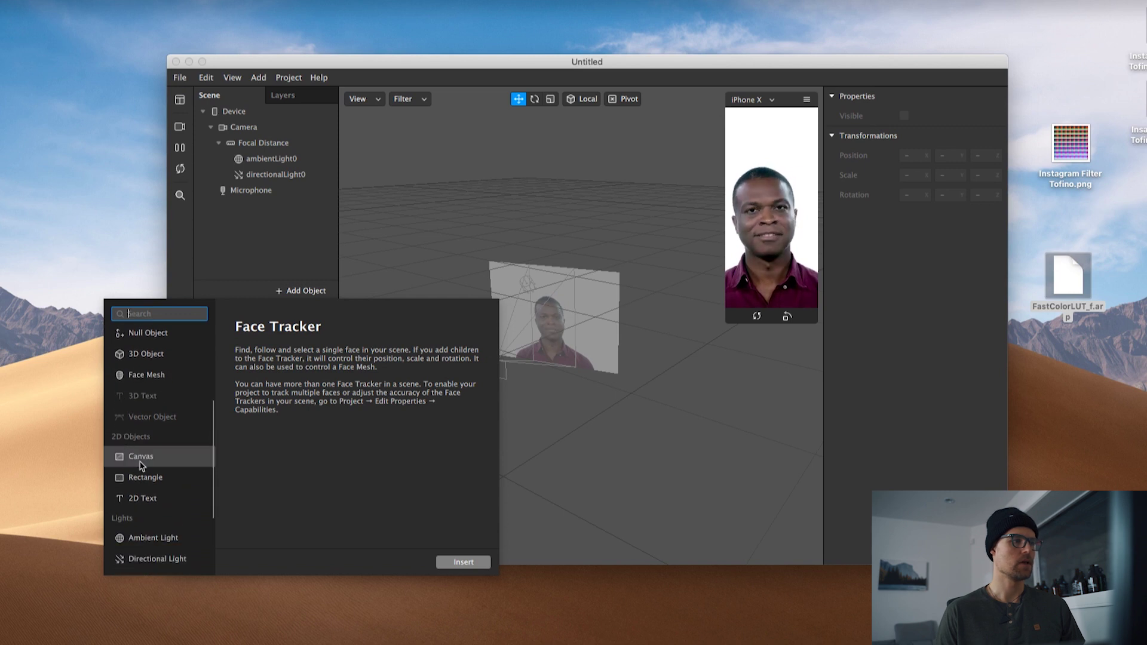
{"action": "left_click", "coordinate": [143, 457]}
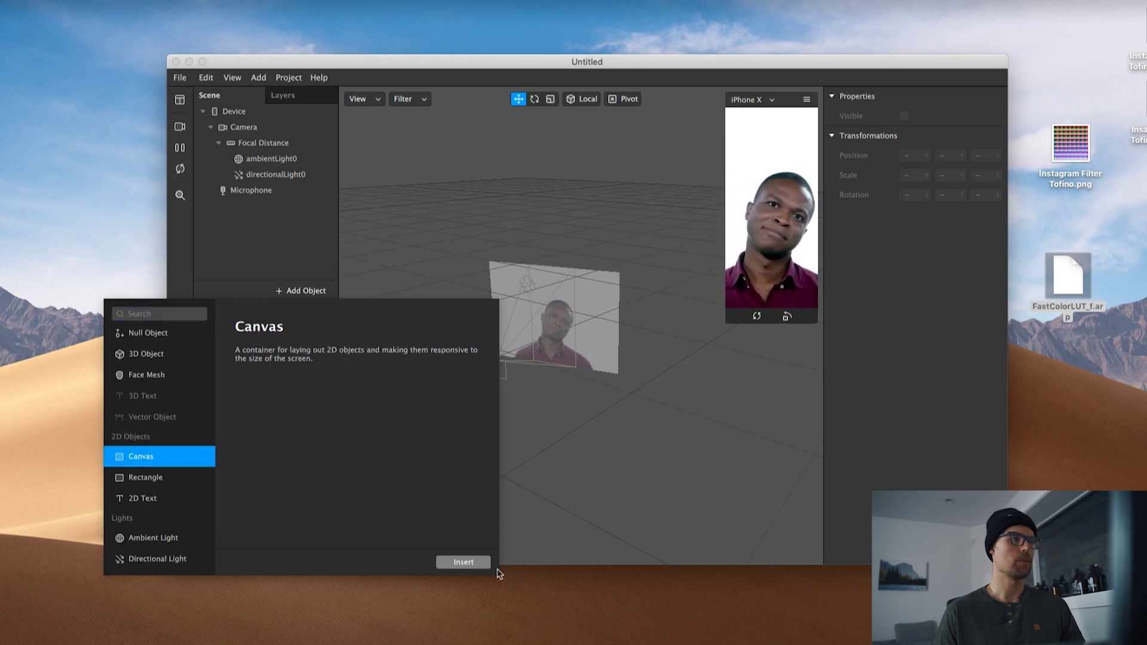
{"action": "left_click", "coordinate": [464, 562]}
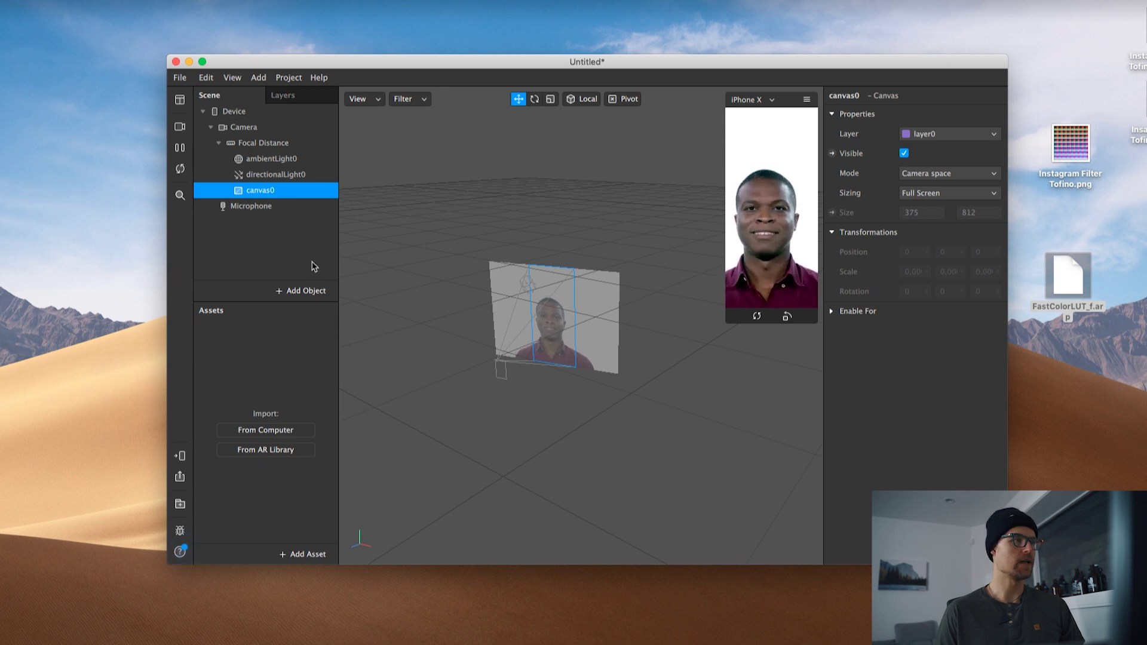
Step: Insert a Rectangle object inside canvas0
{"action": "left_click", "coordinate": [307, 292]}
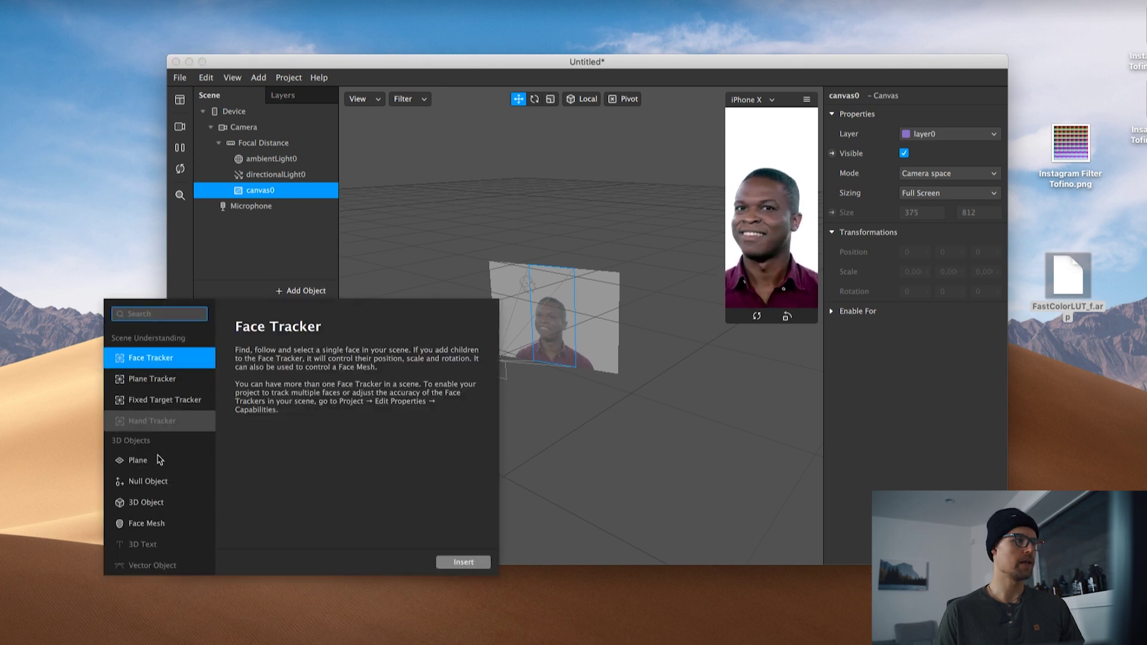
{"action": "scroll", "coordinate": [157, 472], "scroll_direction": "down", "scroll_amount": 5}
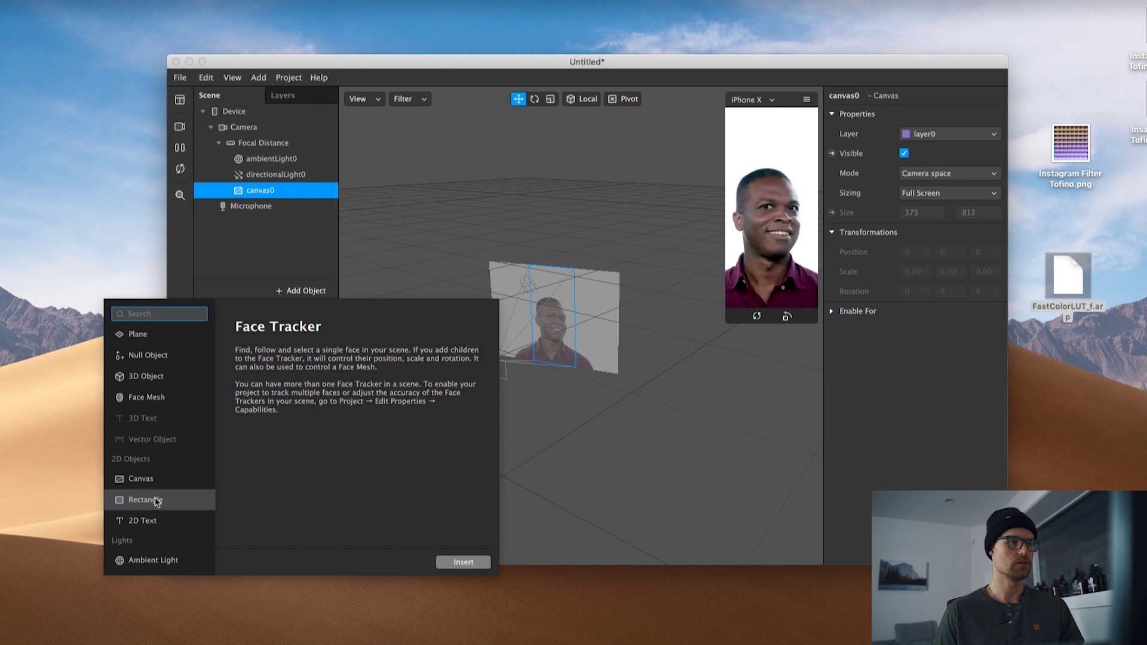
{"action": "left_click", "coordinate": [156, 501]}
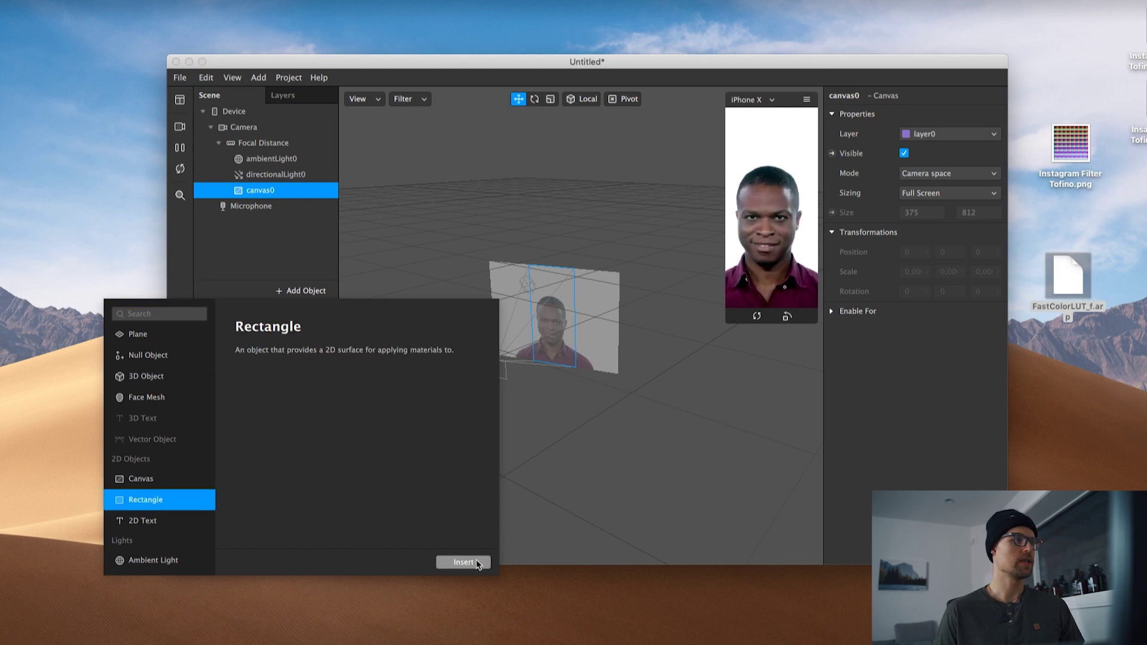
{"action": "left_click", "coordinate": [463, 562]}
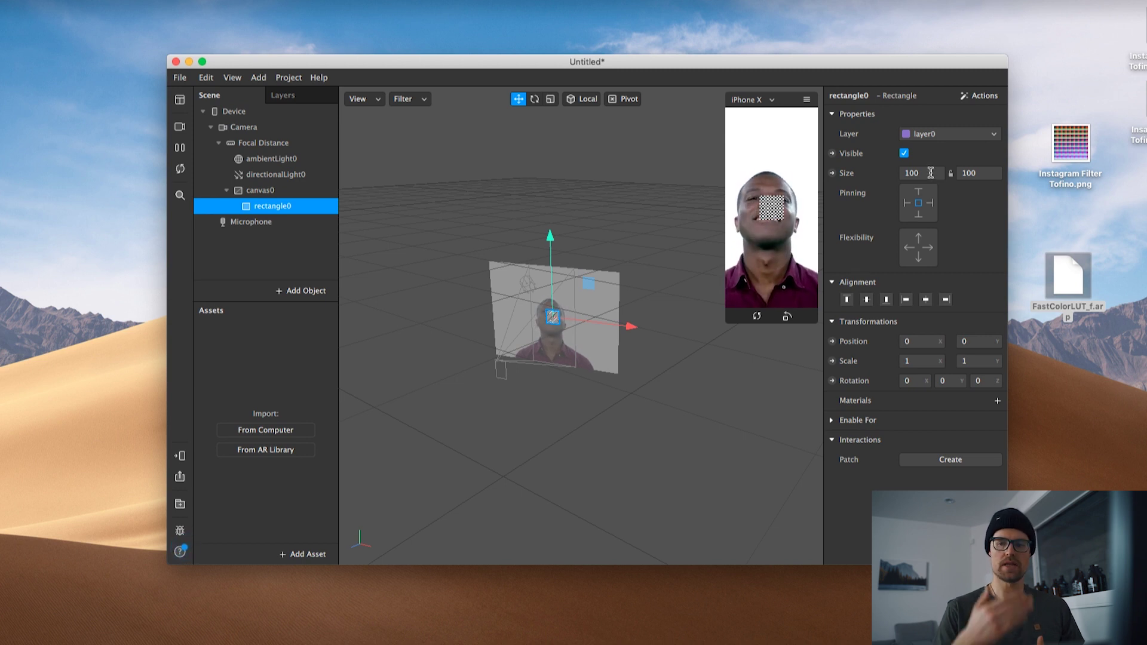
Step: Set rectangle0's size to Fill Width and Fill Height, giving 375×812
{"action": "left_click", "coordinate": [929, 173]}
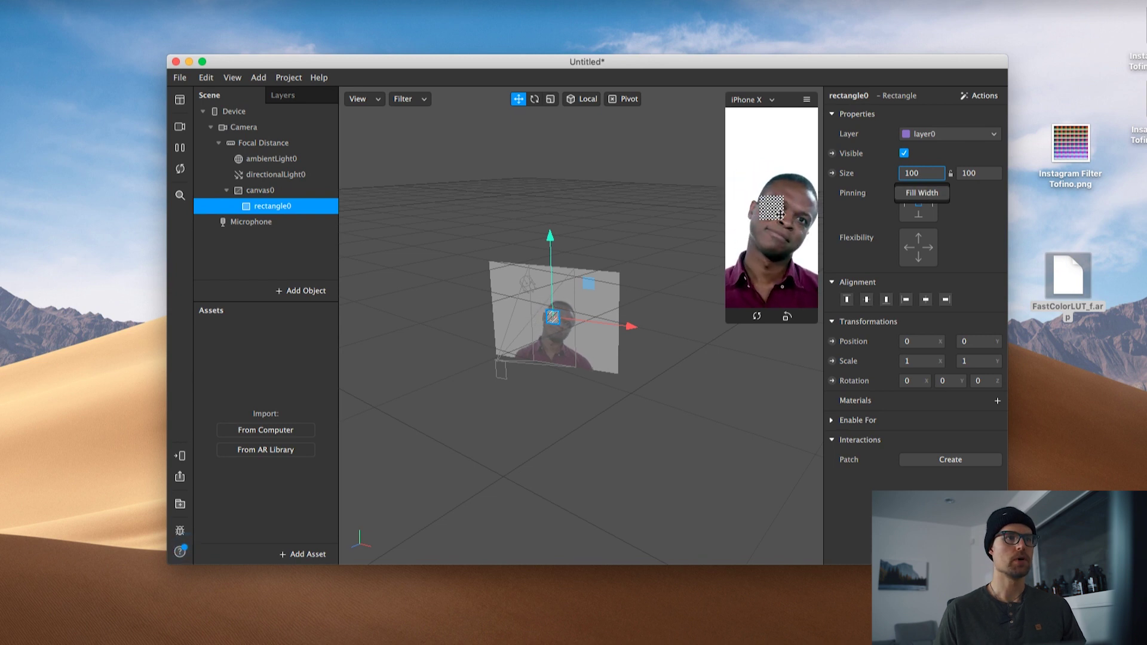
{"action": "left_click", "coordinate": [917, 191]}
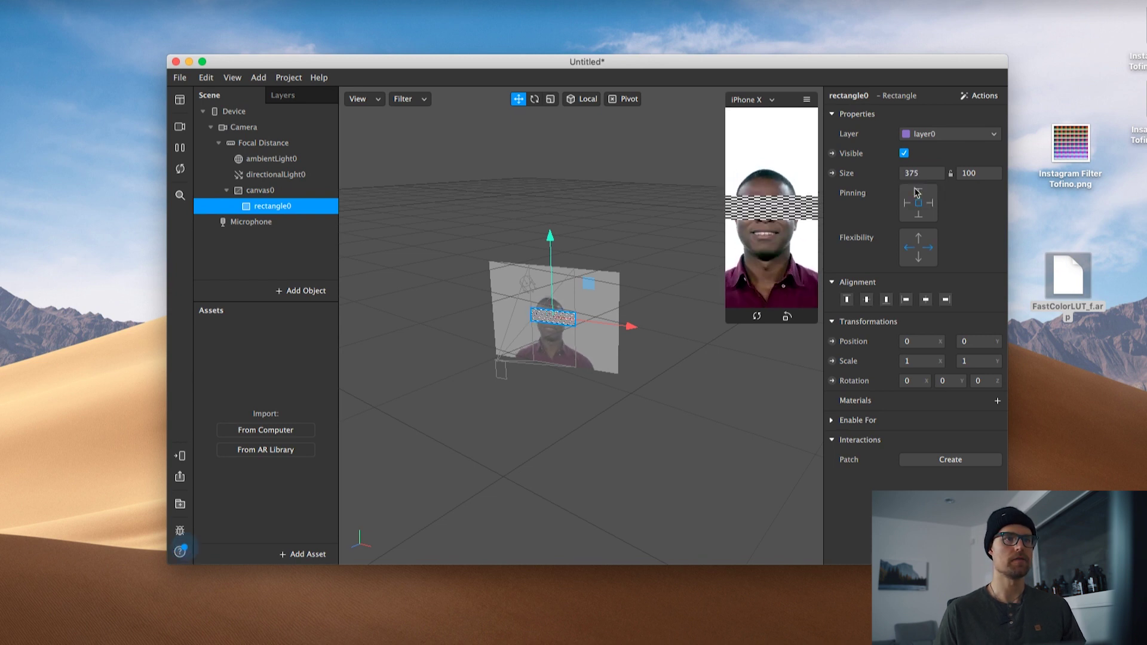
{"action": "left_click", "coordinate": [983, 173]}
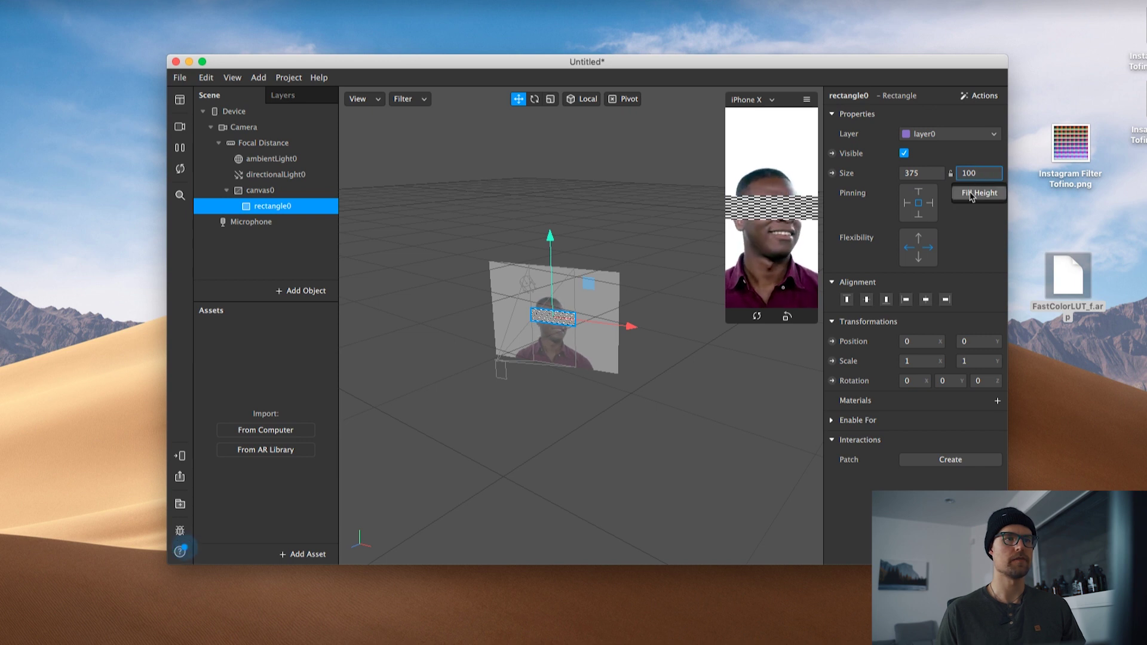
{"action": "left_click", "coordinate": [972, 194]}
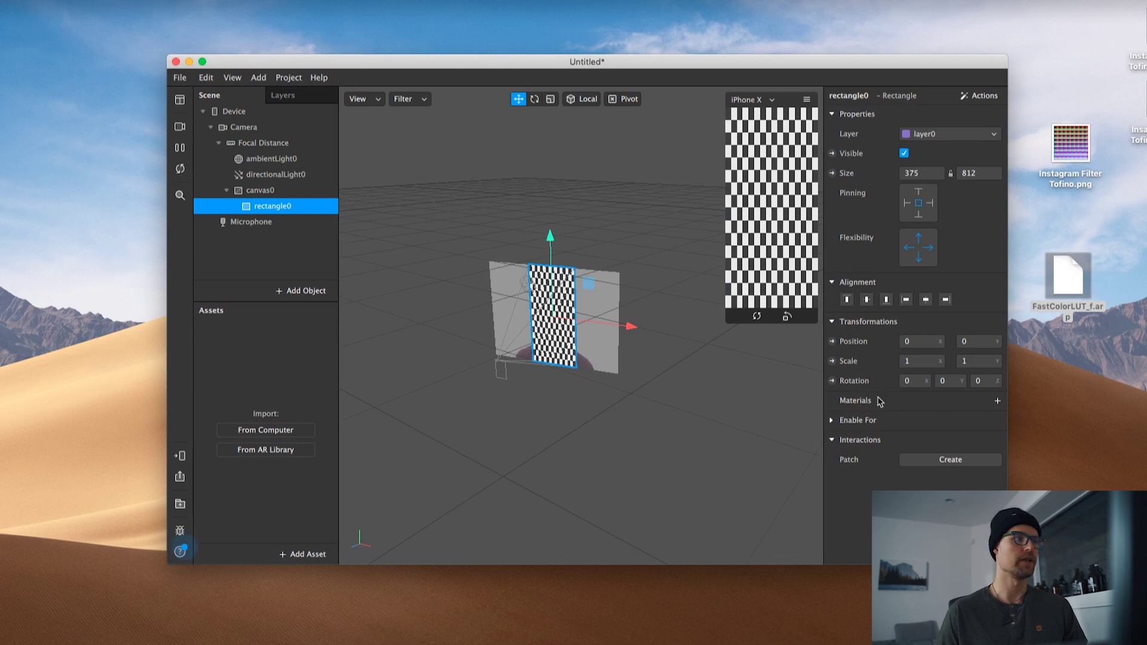
Step: Create material0 for rectangle0 and show its properties in Assets
{"action": "left_click", "coordinate": [997, 401]}
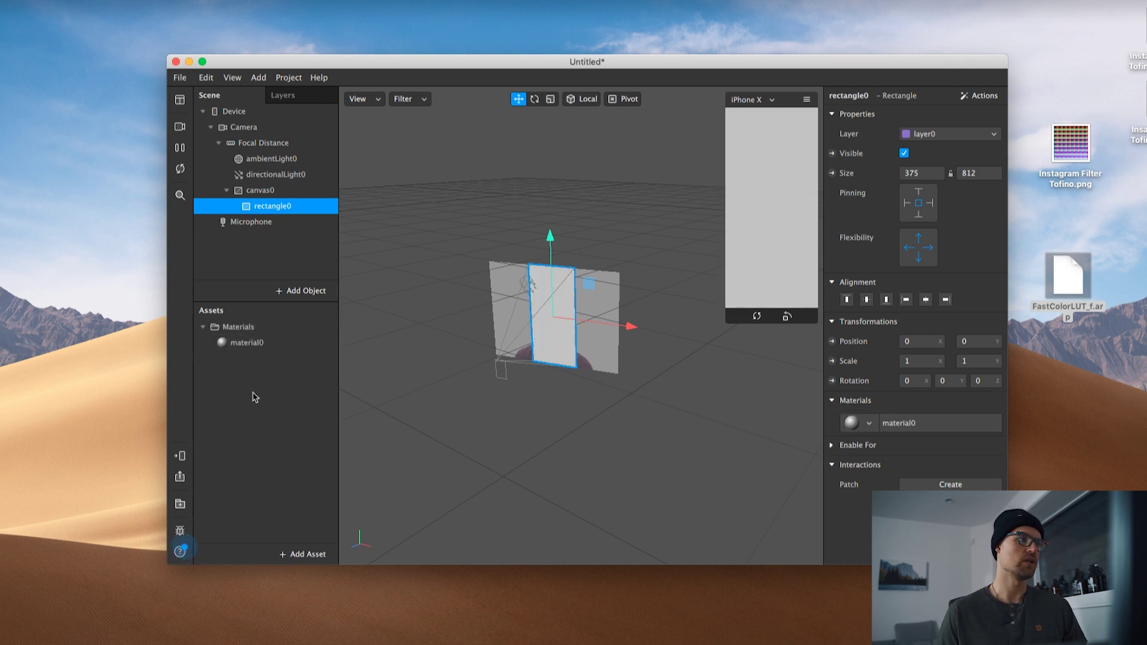
{"action": "left_click", "coordinate": [248, 343]}
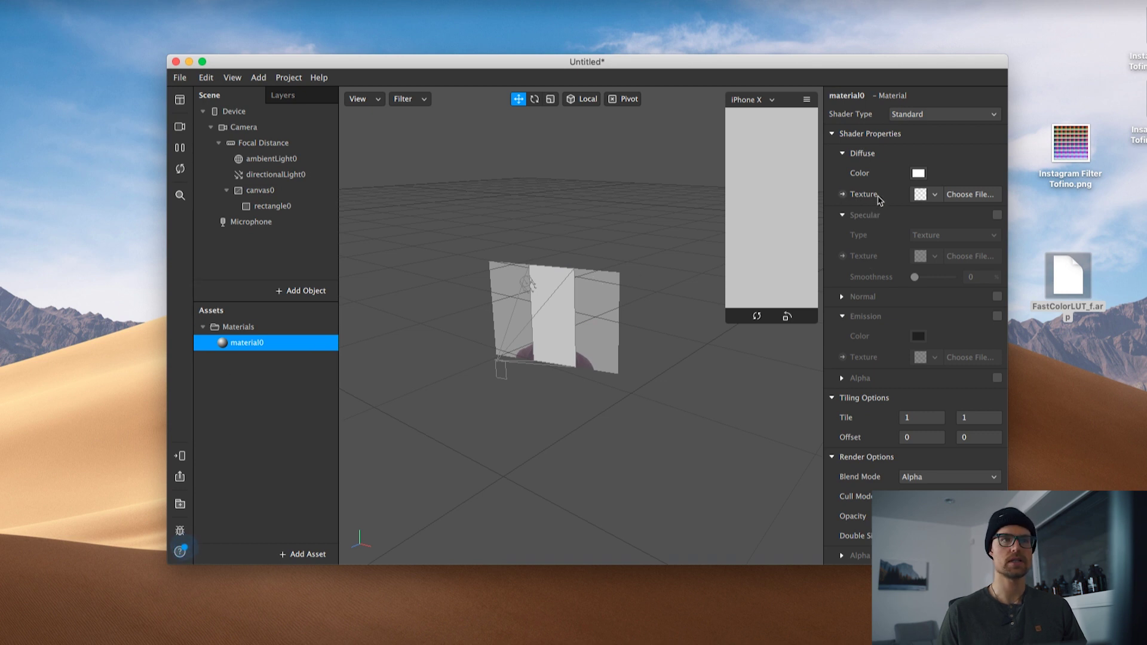
Step: Make a Diffuse Texture patch for material0 and import Instagram Filter Tofino.png as a texture
{"action": "left_click", "coordinate": [842, 195]}
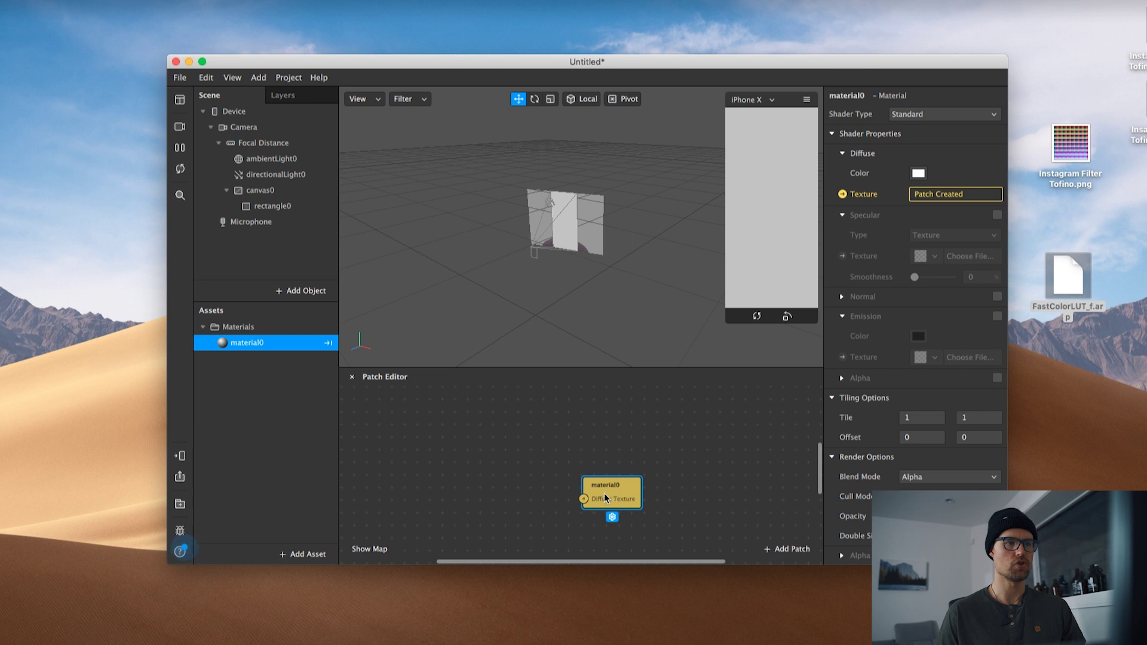
{"action": "left_click_drag", "start_coordinate": [603, 492], "coordinate": [750, 465]}
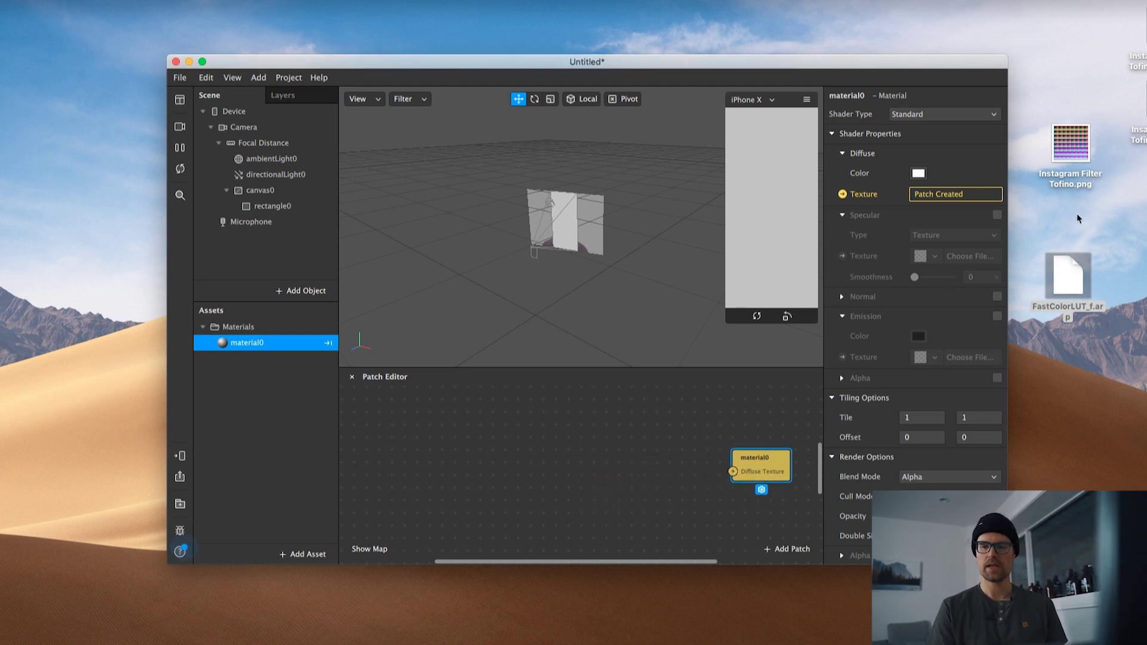
{"action": "left_click", "coordinate": [1078, 151]}
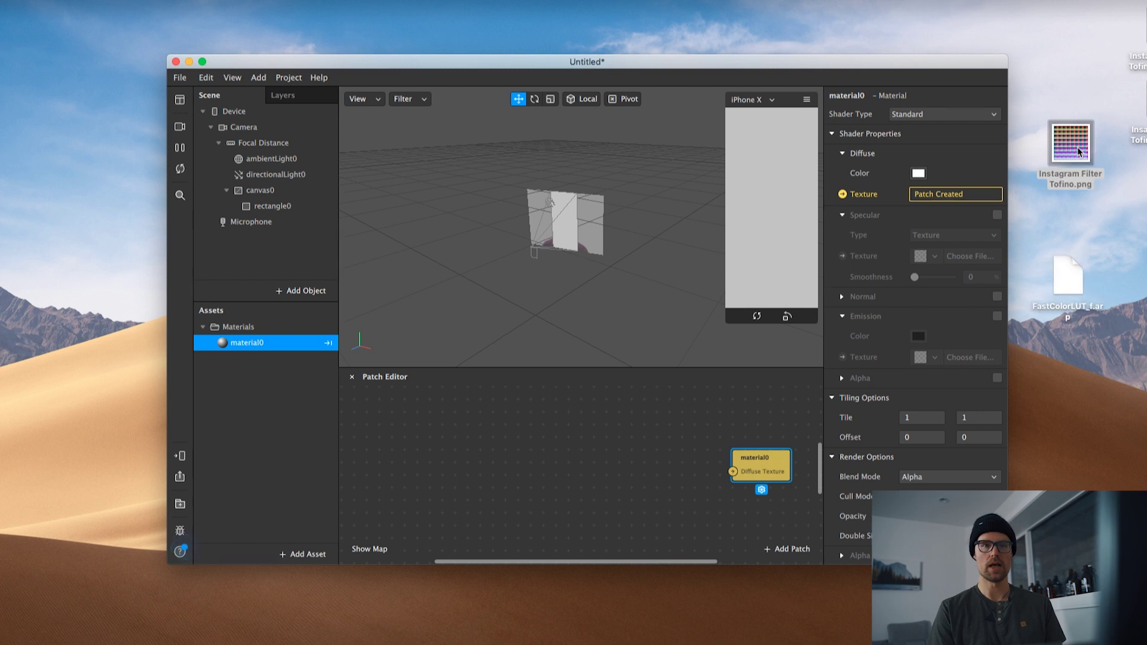
{"action": "left_click_drag", "start_coordinate": [1079, 150], "coordinate": [250, 413]}
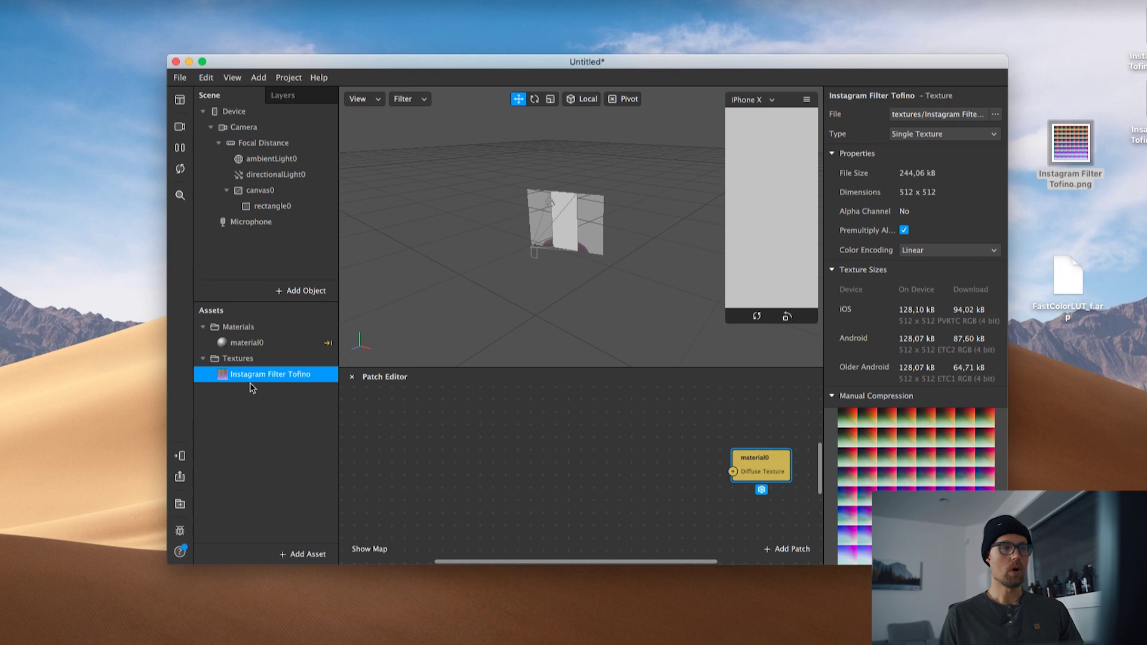
{"action": "left_click", "coordinate": [254, 133]}
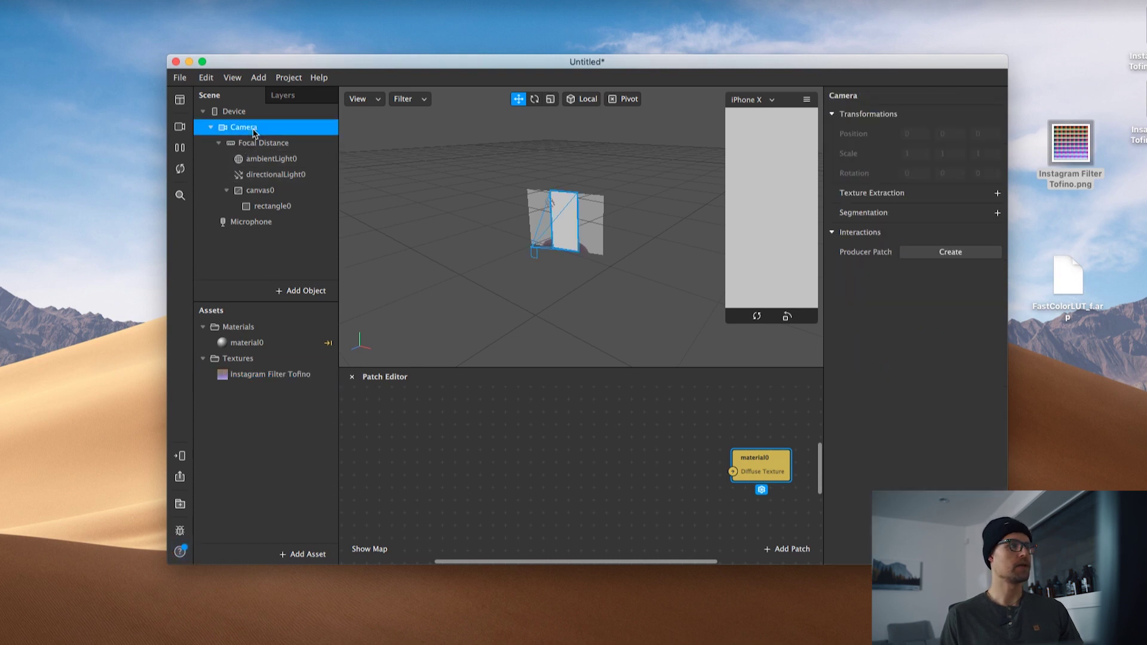
Step: Extract the camera feed as cameraTexture0, then add the Instagram Filter Tofino and cameraTexture0 textures as patch nodes
{"action": "left_click", "coordinate": [997, 193]}
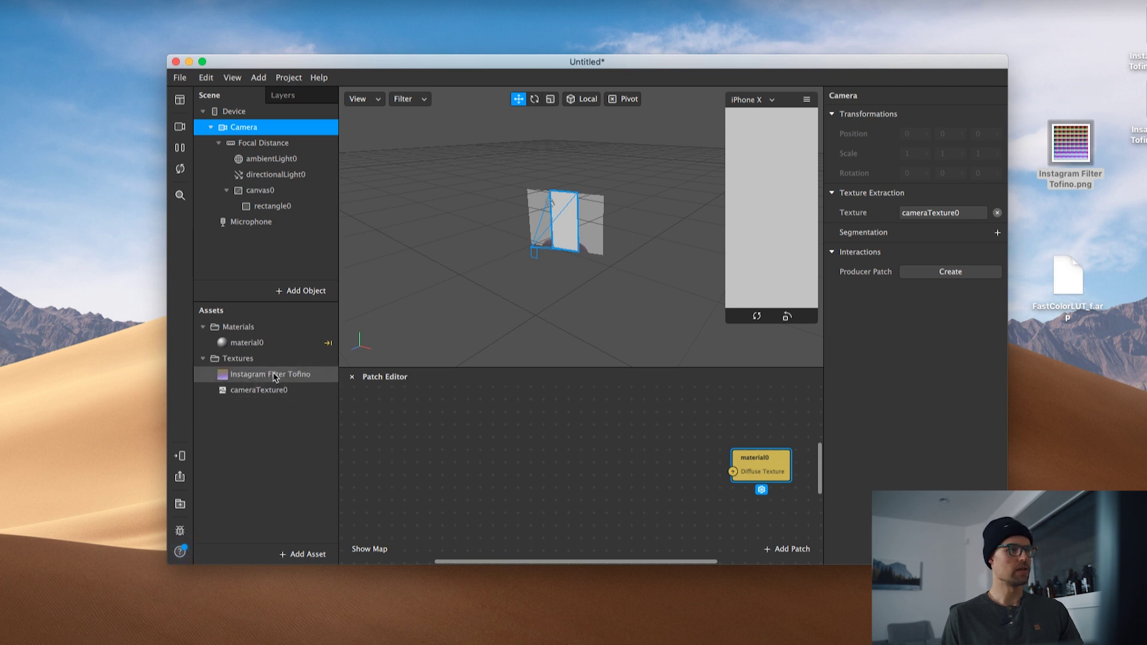
{"action": "left_click_drag", "start_coordinate": [274, 378], "coordinate": [454, 424]}
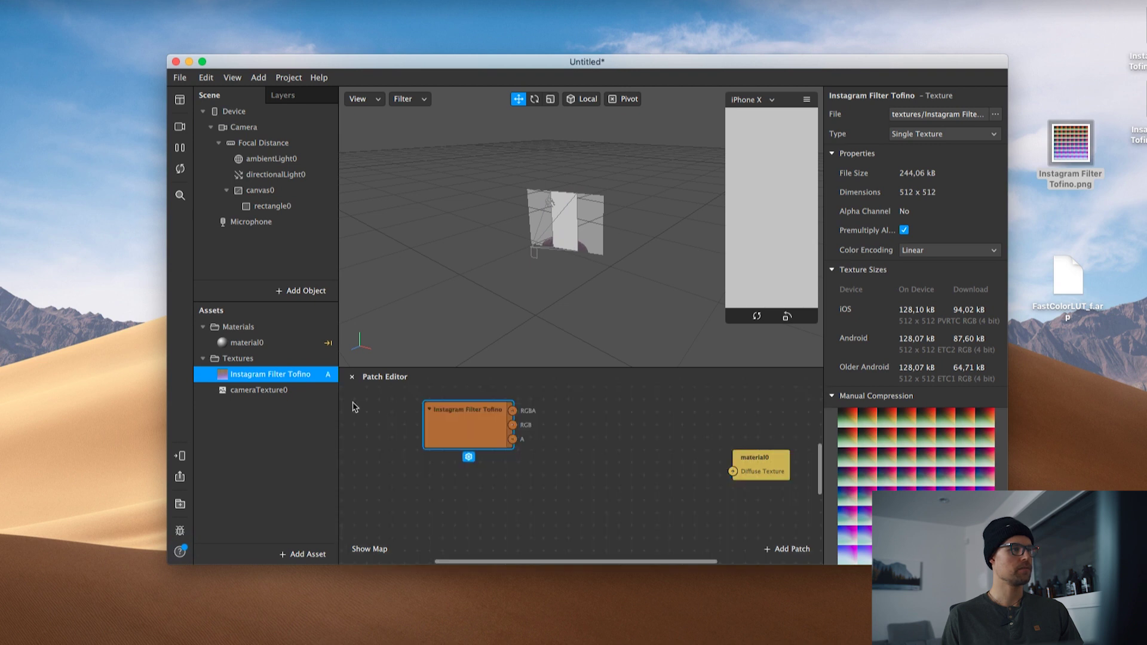
{"action": "left_click_drag", "start_coordinate": [267, 391], "coordinate": [491, 517]}
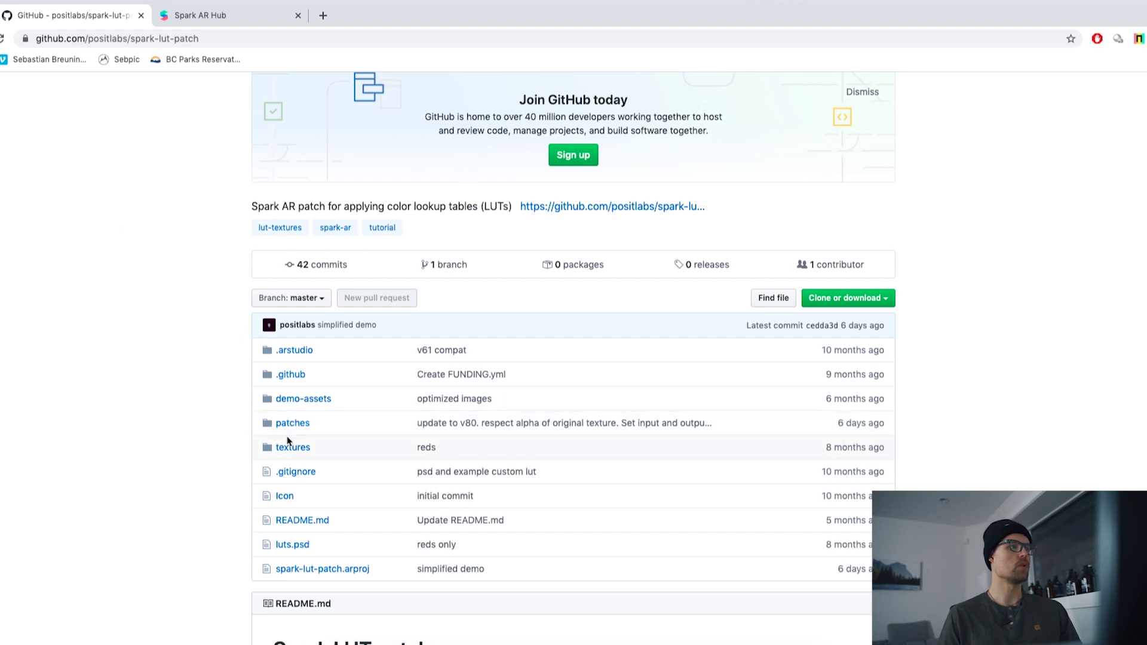
Step: Open the patches folder in the spark-lut-patch GitHub repository to find FastColorLUT.arp
{"action": "left_click", "coordinate": [293, 424]}
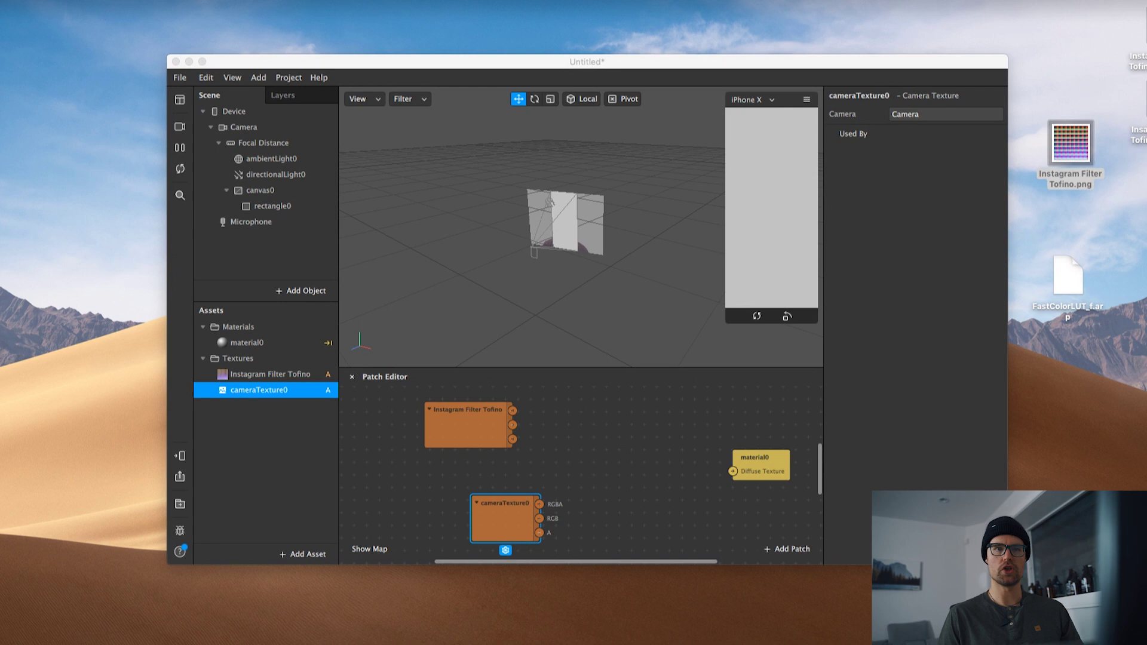
Step: Import FastColorLUT_f.arp from the desktop into the assets and place its node in the Patch Editor
{"action": "left_click_drag", "start_coordinate": [1068, 276], "coordinate": [251, 448]}
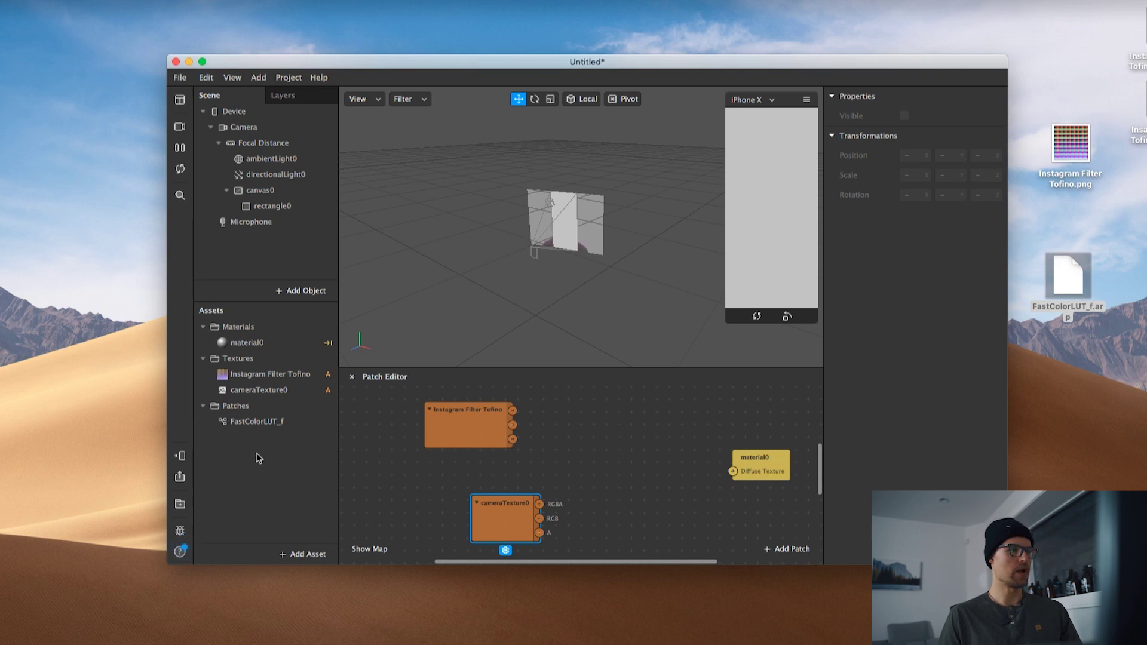
{"action": "left_click_drag", "start_coordinate": [248, 425], "coordinate": [615, 441]}
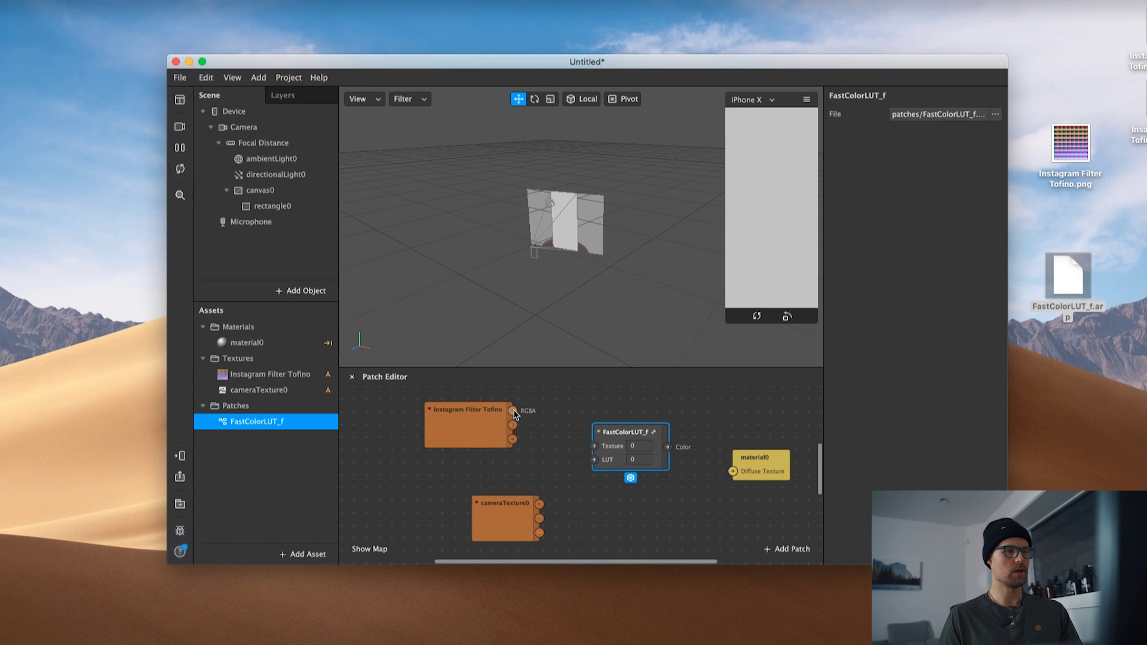
Step: Connect Tofino to the LUT input, cameraTexture0 to Texture, and the patch output to material0's Diffuse Texture
{"action": "left_click_drag", "start_coordinate": [513, 411], "coordinate": [595, 460]}
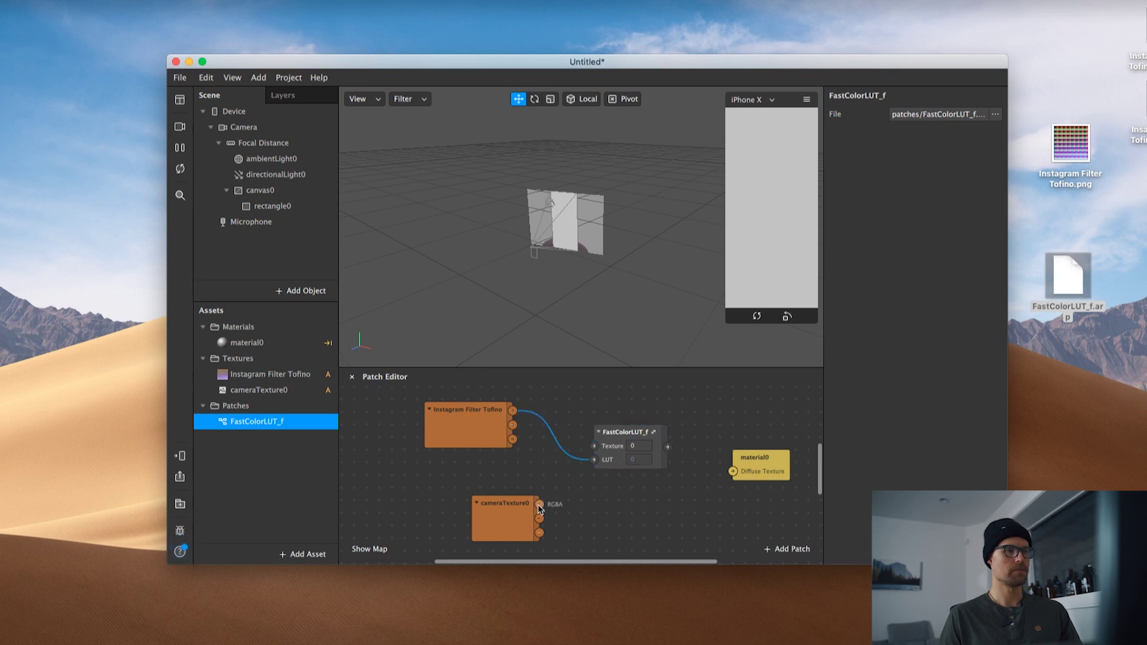
{"action": "left_click_drag", "start_coordinate": [539, 507], "coordinate": [595, 453]}
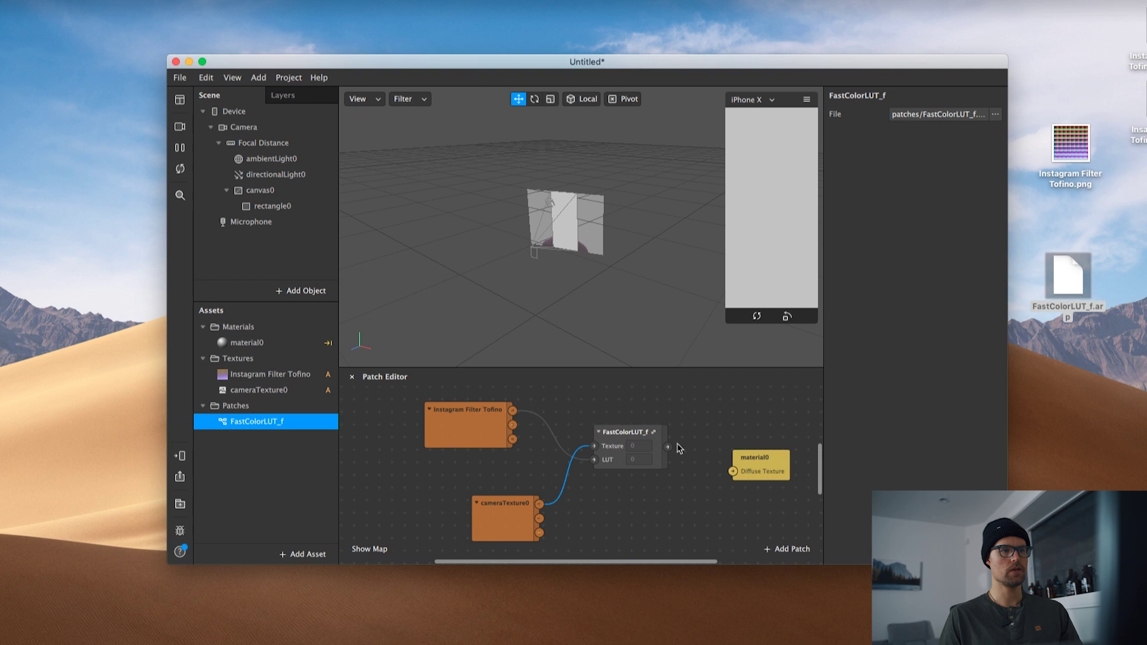
{"action": "left_click_drag", "start_coordinate": [668, 447], "coordinate": [733, 473]}
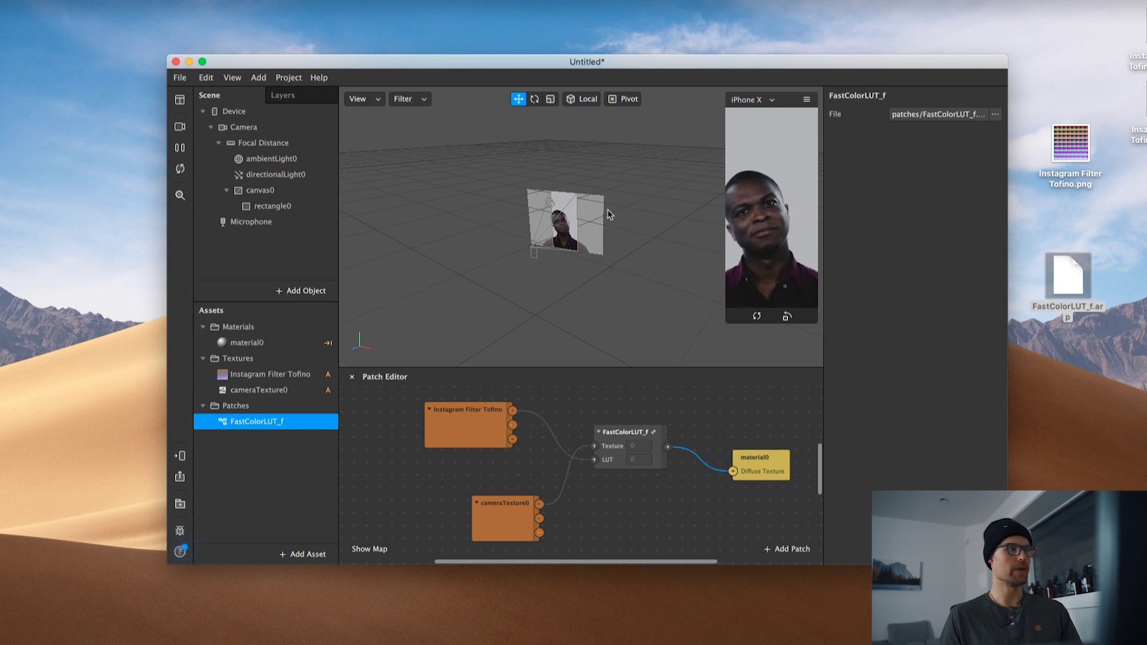
Step: Set the Instagram Filter Tofino texture's Manual Compression to No compression on all devices
{"action": "left_click", "coordinate": [263, 377]}
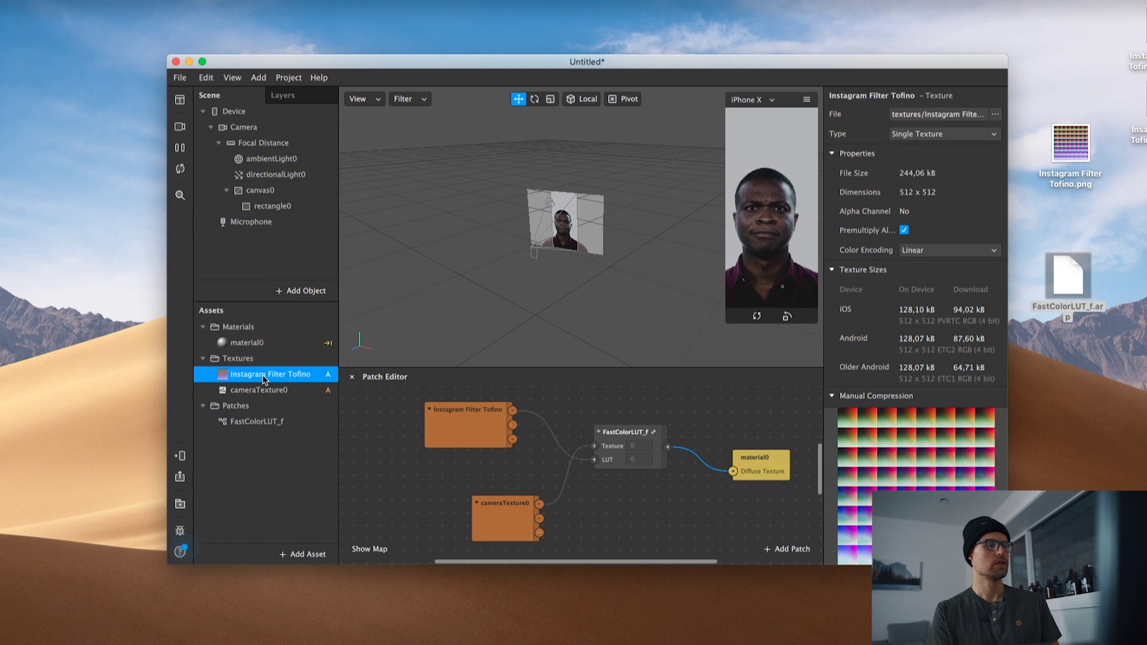
{"action": "scroll", "coordinate": [861, 332], "scroll_direction": "down", "scroll_amount": 5}
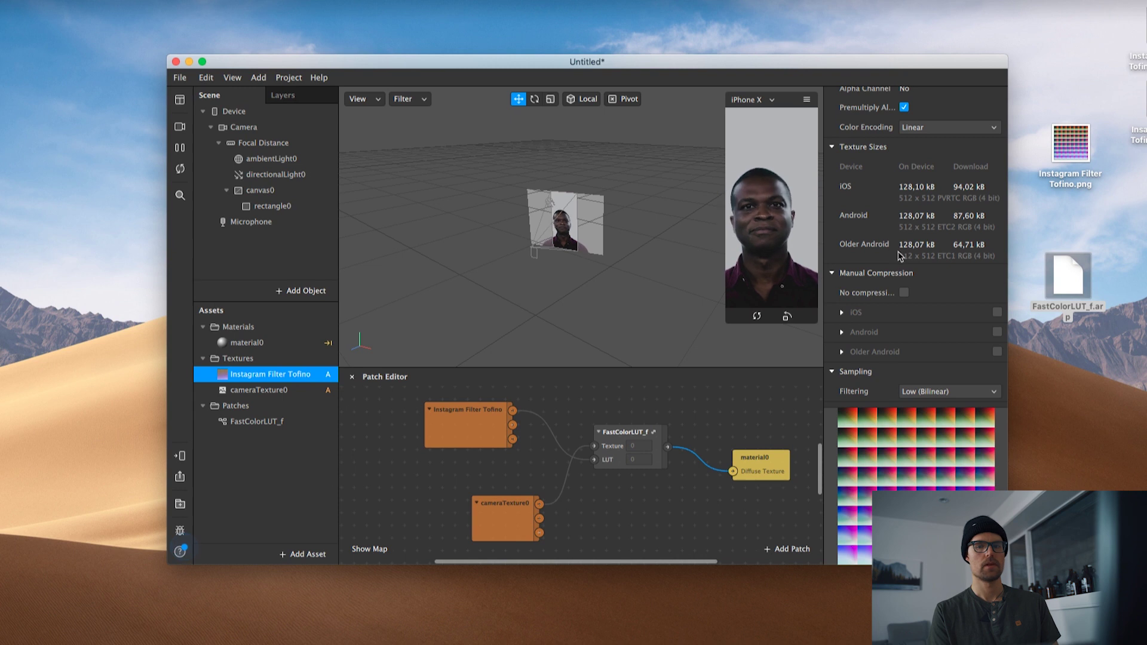
{"action": "left_click", "coordinate": [903, 292]}
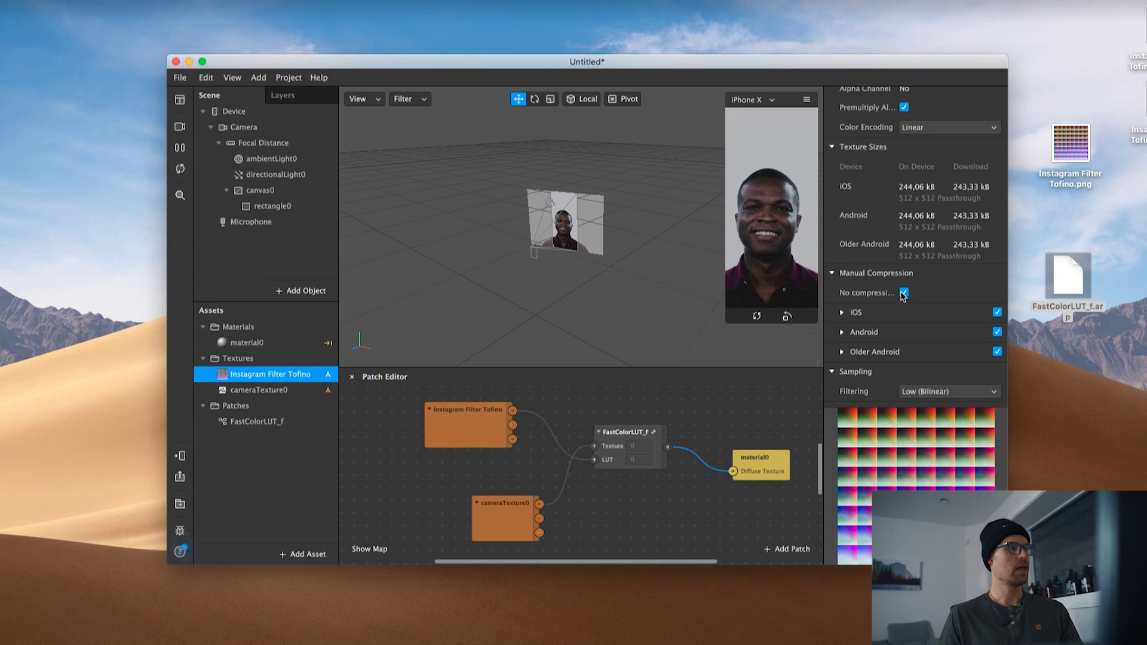
{"action": "left_click", "coordinate": [180, 78]}
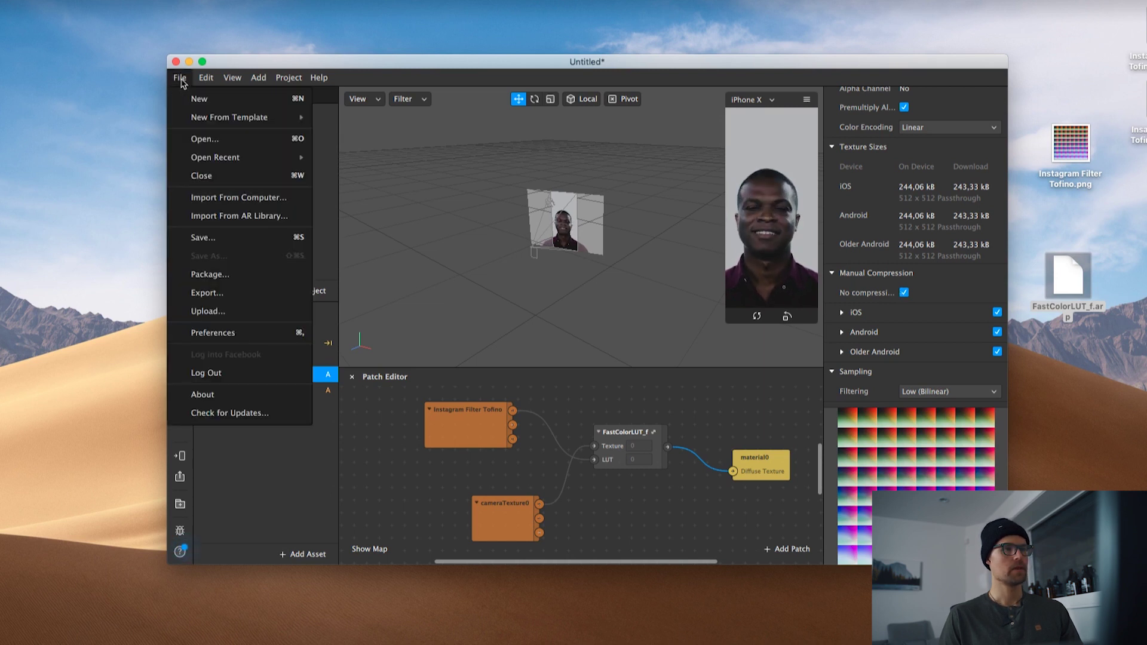
Step: Export the effect to the Desktop as 'instagram f' and open Spark AR Hub
{"action": "mouse_move", "coordinate": [189, 122]}
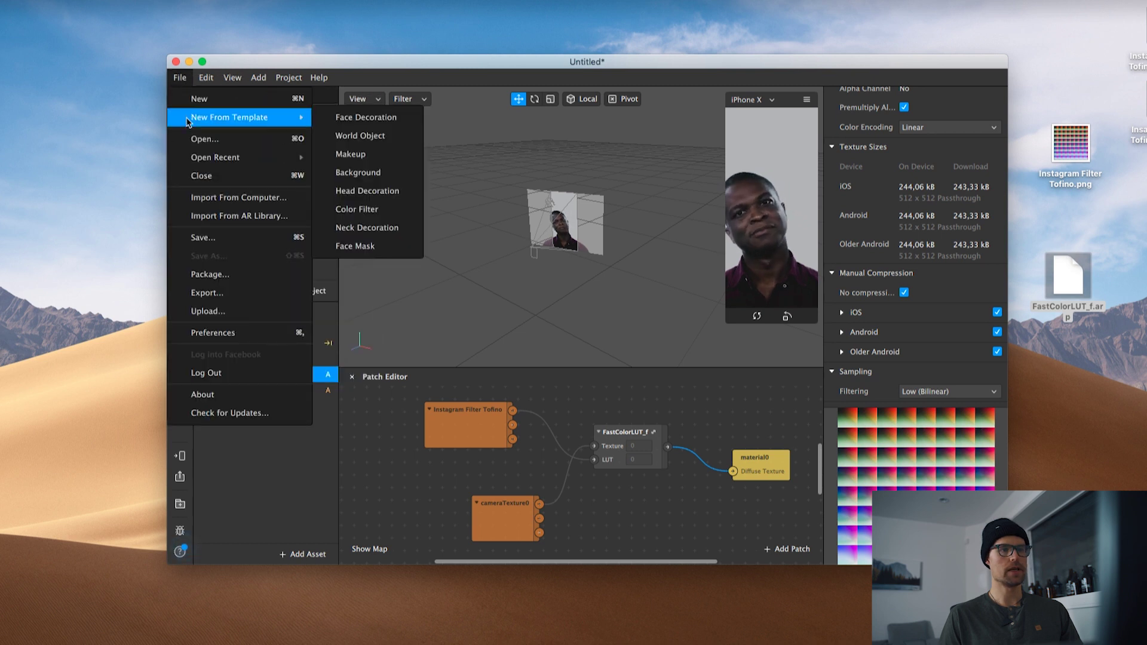
{"action": "left_click", "coordinate": [203, 293]}
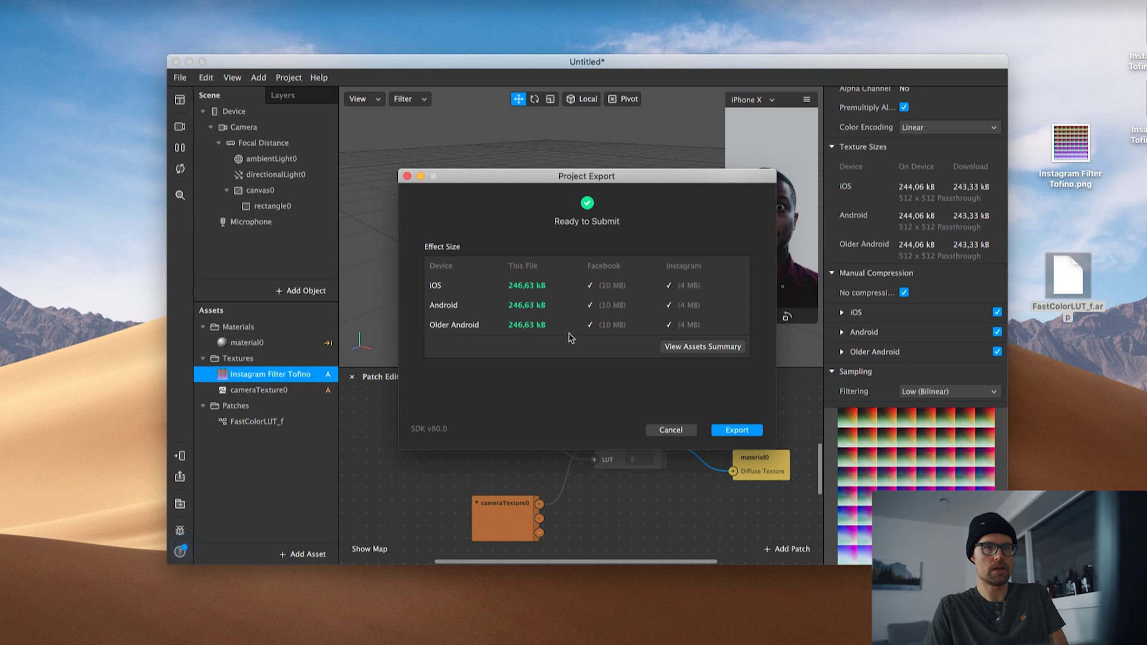
{"action": "left_click", "coordinate": [750, 431]}
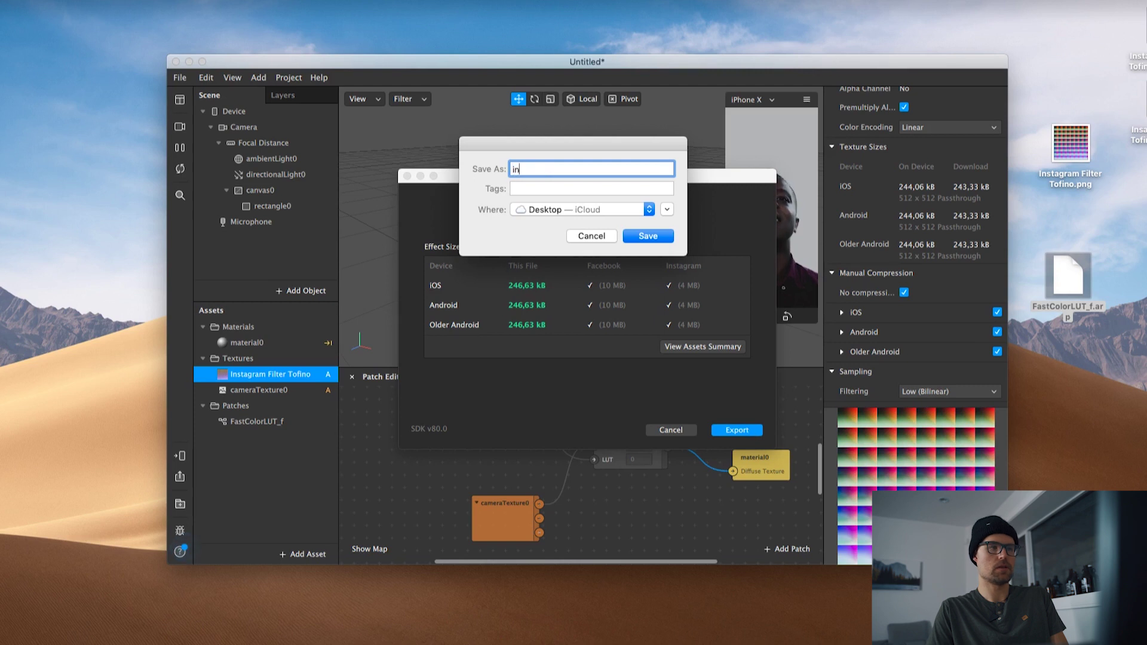
{"action": "type", "text": "instagram f"}
{"action": "left_click", "coordinate": [649, 236]}
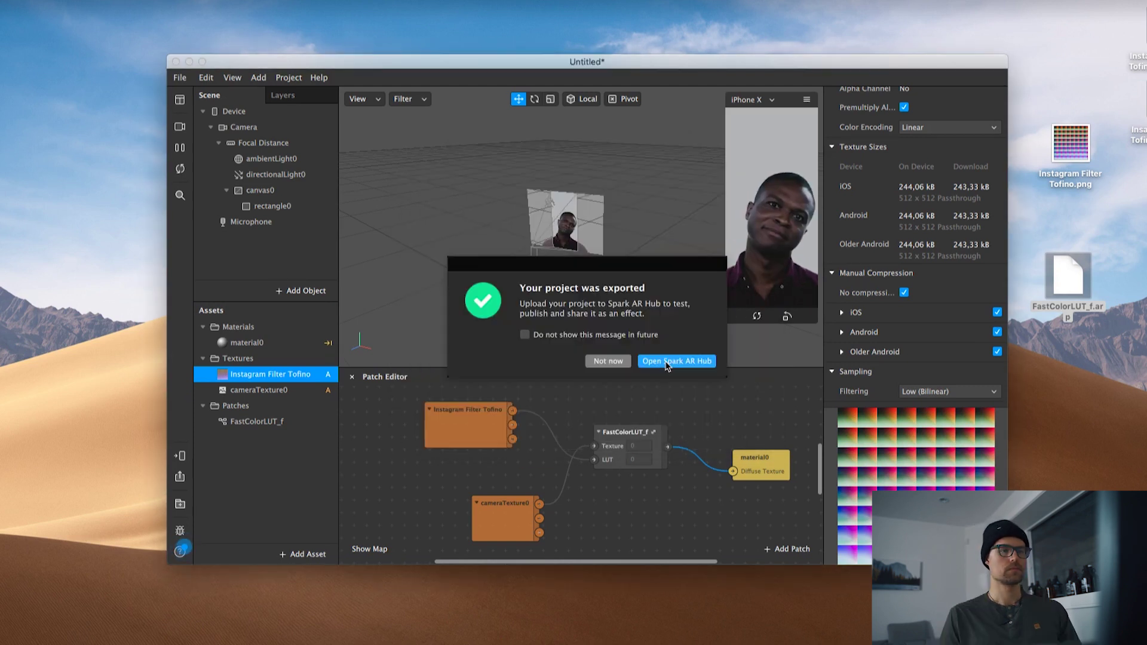
{"action": "left_click", "coordinate": [672, 361]}
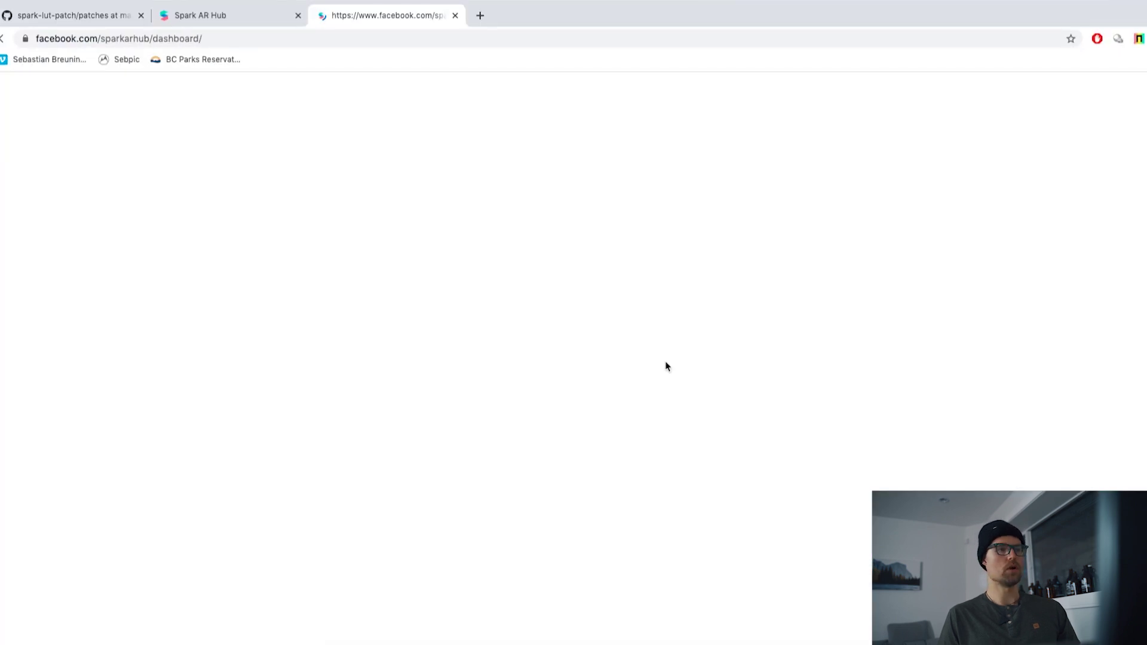
Step: Publish a new Instagram effect and cycle the phone mockup through Preview, Profile and Camera views
{"action": "left_click", "coordinate": [223, 14]}
{"action": "left_click", "coordinate": [285, 247]}
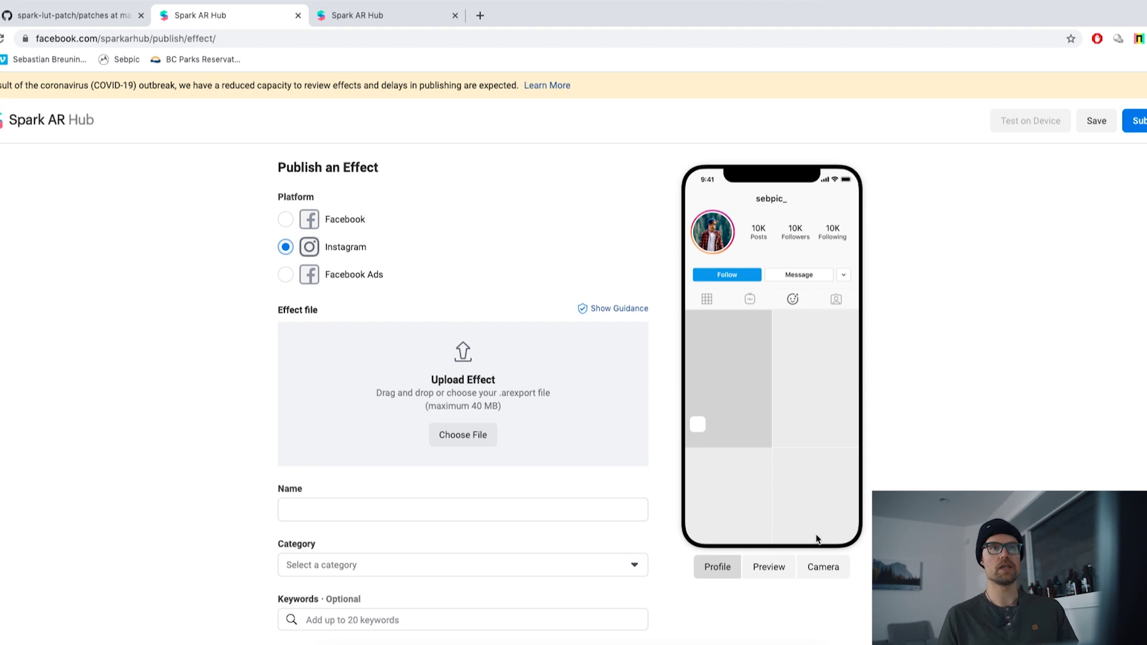
{"action": "left_click", "coordinate": [777, 571]}
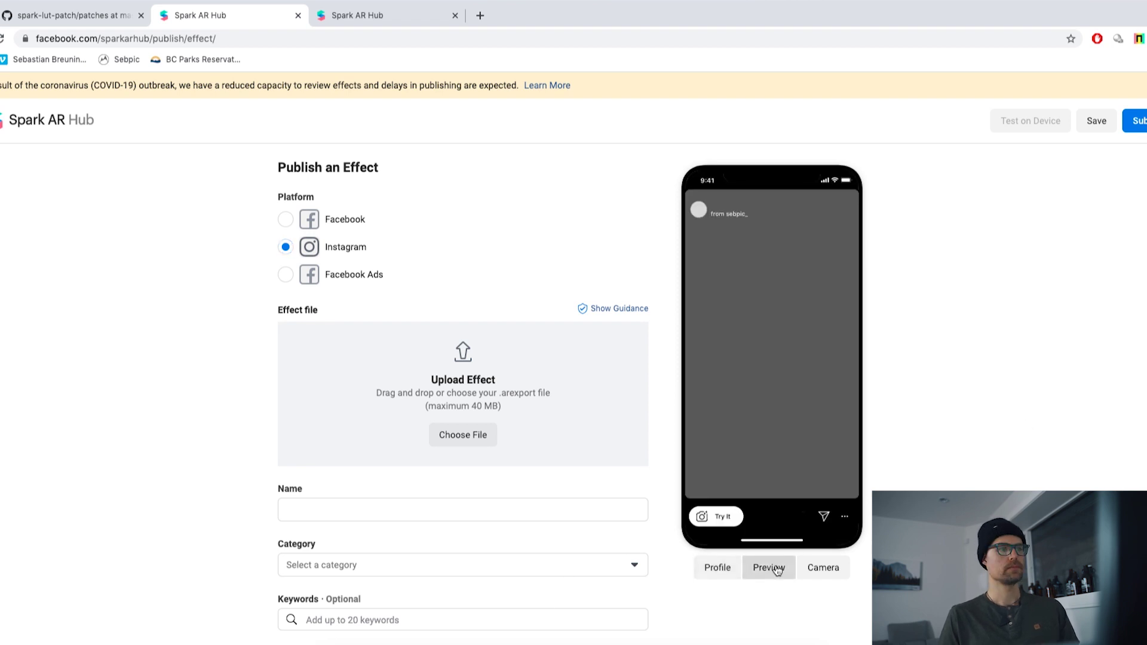
{"action": "left_click", "coordinate": [721, 569]}
{"action": "left_click", "coordinate": [815, 571]}
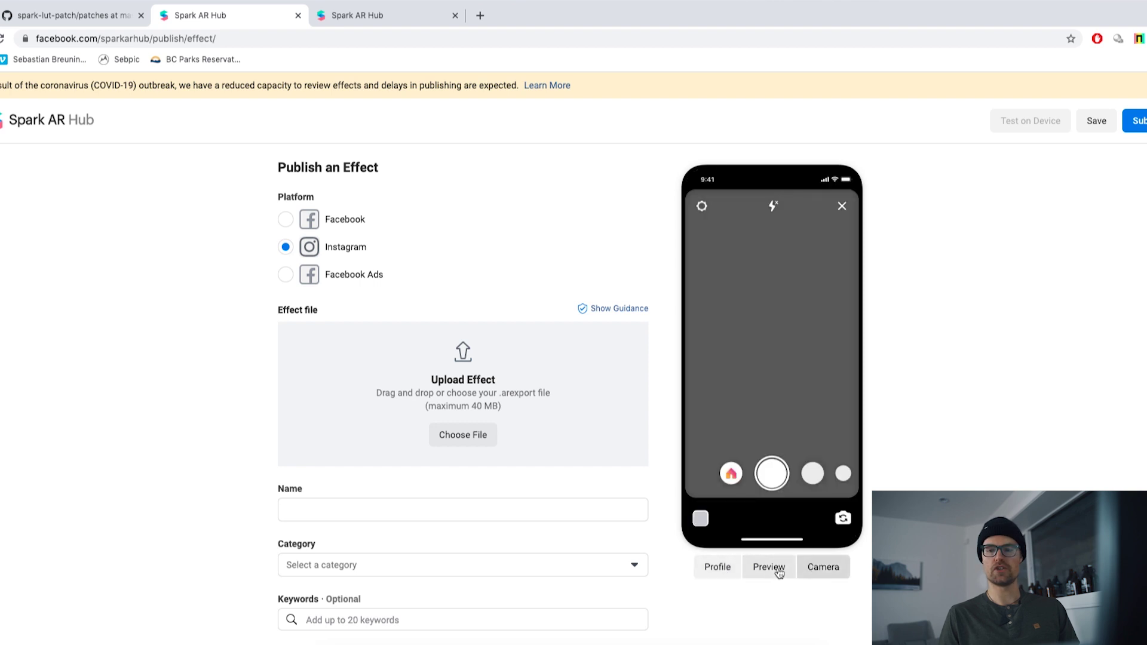